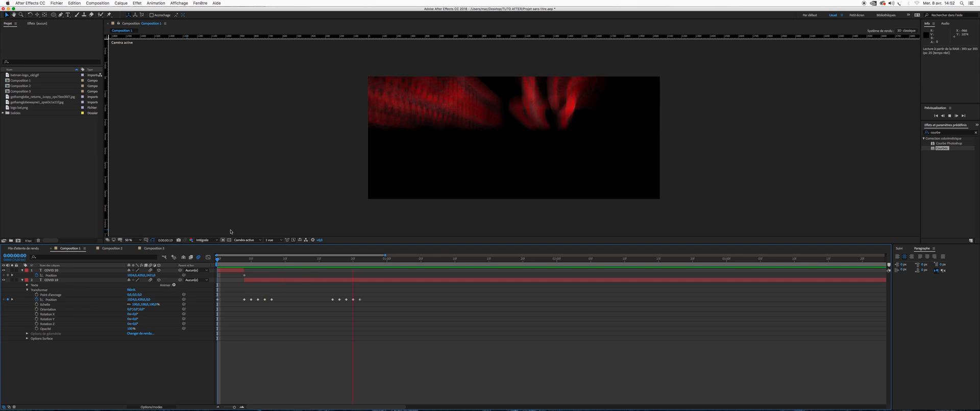
- Play and scrub through the COVID 19 text animation in Composition 1 to review its motion blur
key("space")
left_click_drag(239, 264, 413, 262)
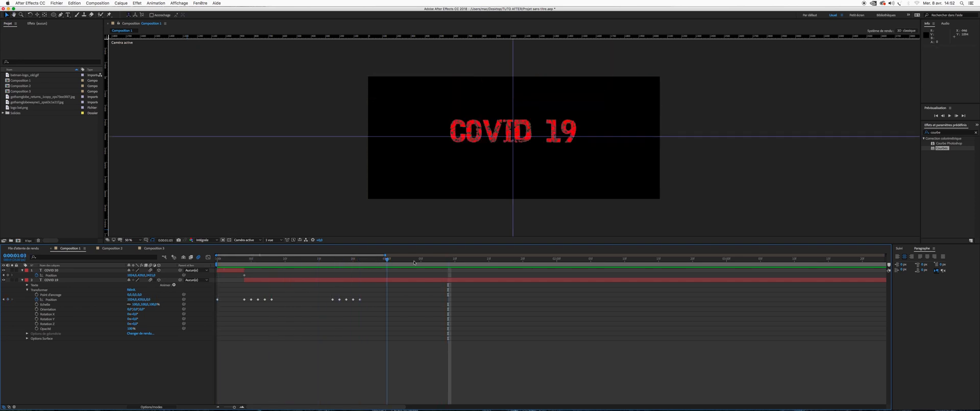
left_click_drag(339, 284, 317, 271)
left_click_drag(402, 271, 356, 278)
key("space")
key("space")
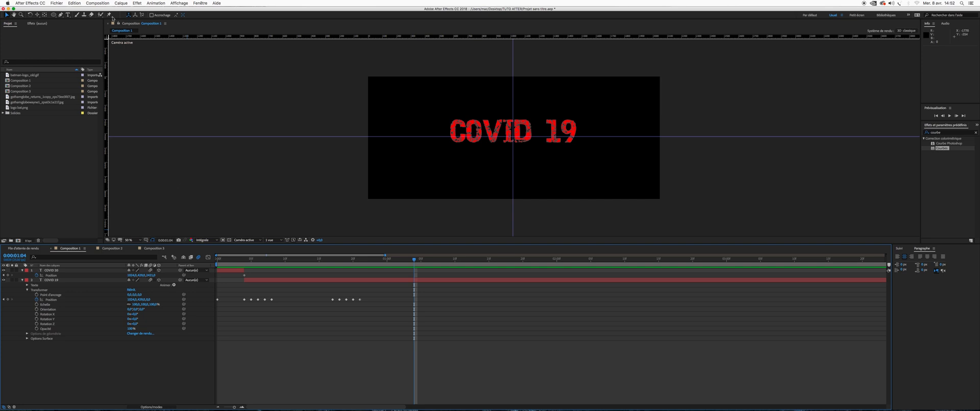
- Examine the motion blur options in Composition 1's advanced settings, along with its 3D renderer settings
left_click(98, 3)
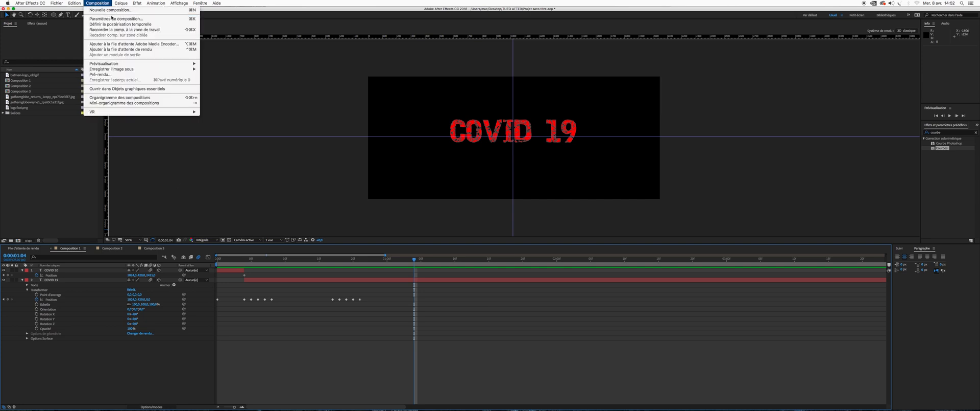
left_click(110, 15)
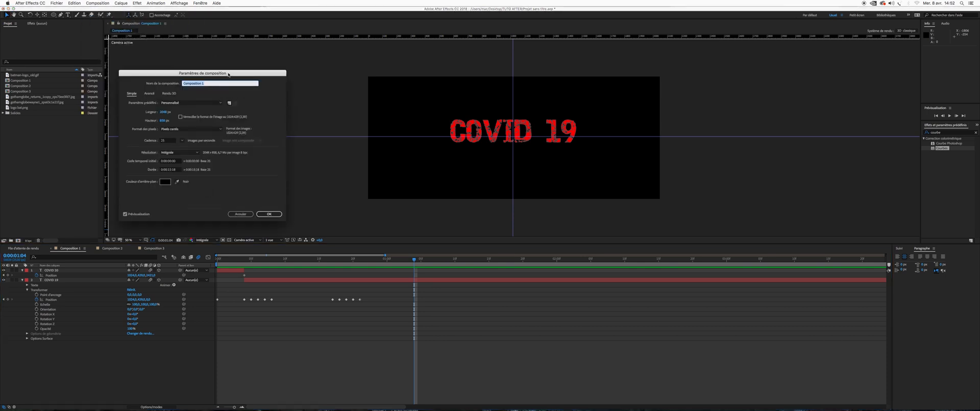
left_click_drag(228, 74, 509, 97)
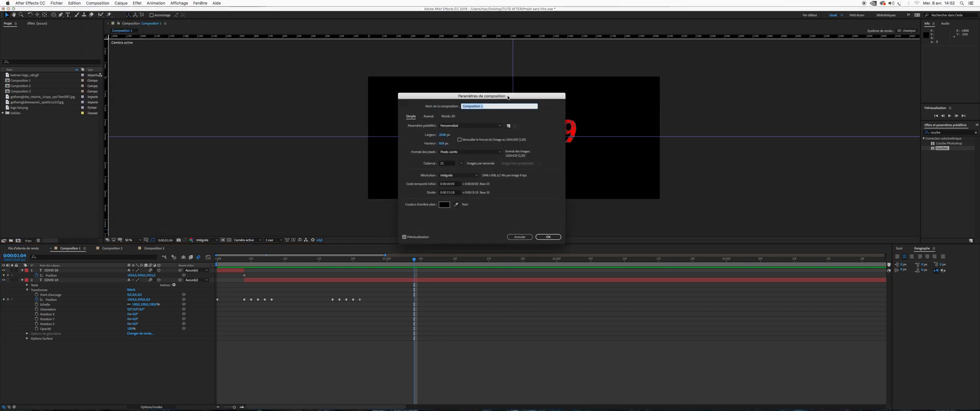
left_click(429, 117)
left_click(452, 116)
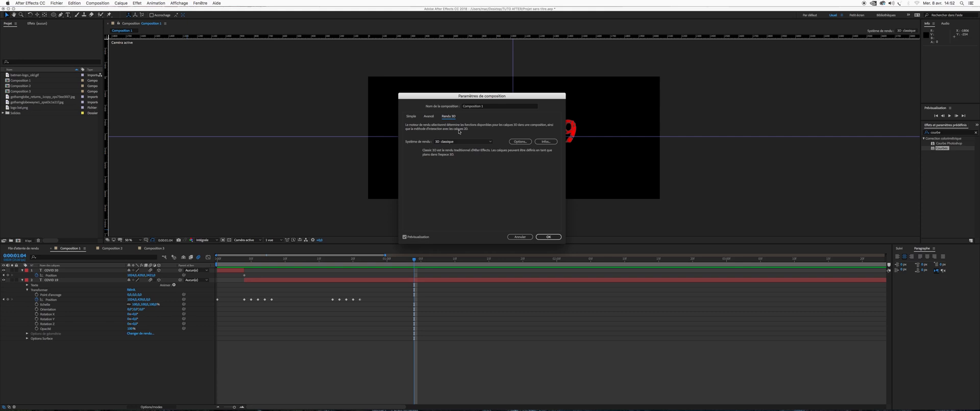
left_click(430, 116)
left_click_drag(549, 96, 574, 96)
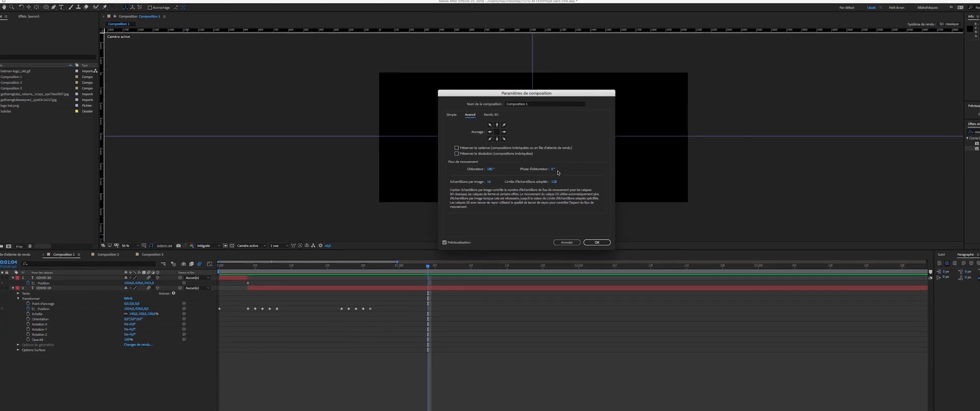
left_click_drag(566, 95, 582, 85)
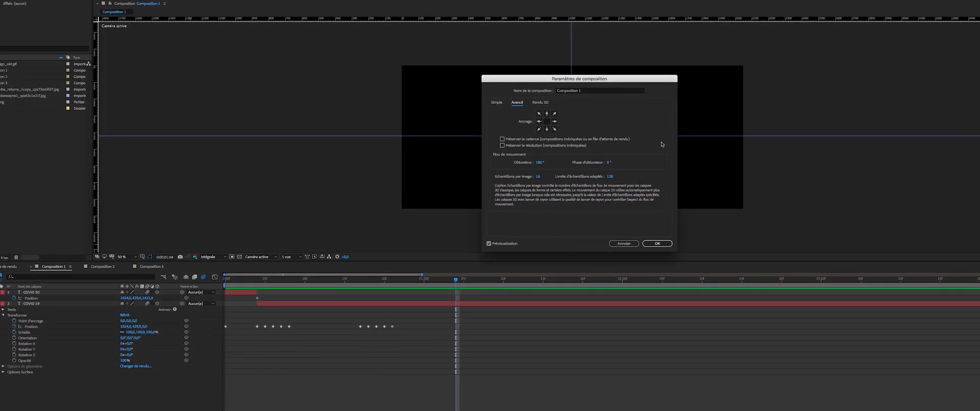
left_click_drag(646, 81, 258, 84)
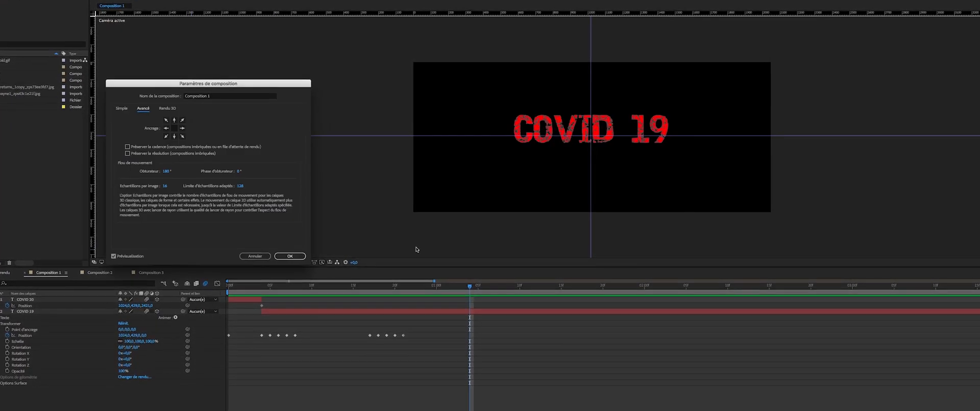
key("Return")
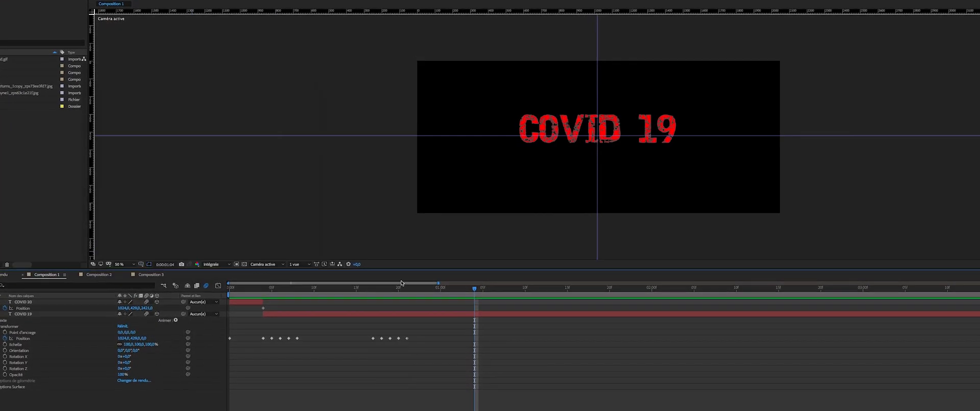
- At frame 17, set Composition 1's motion blur shutter angle to 0°
left_click(372, 289)
left_click_drag(378, 292, 377, 292)
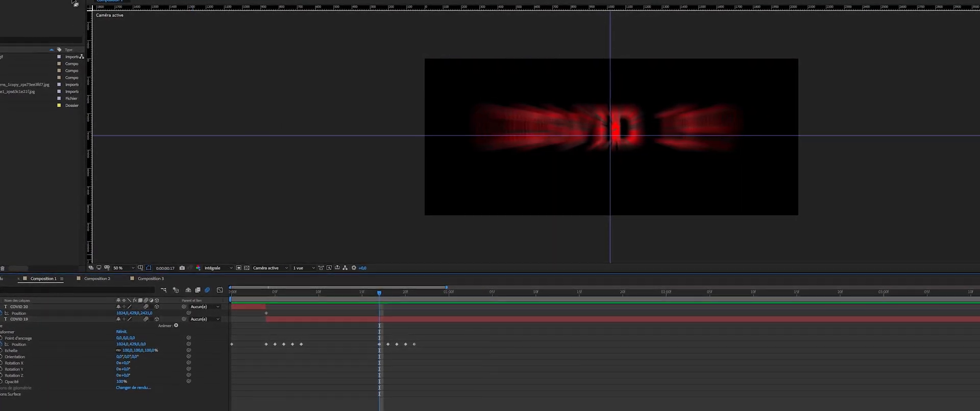
left_click(79, 1)
left_click(97, 0)
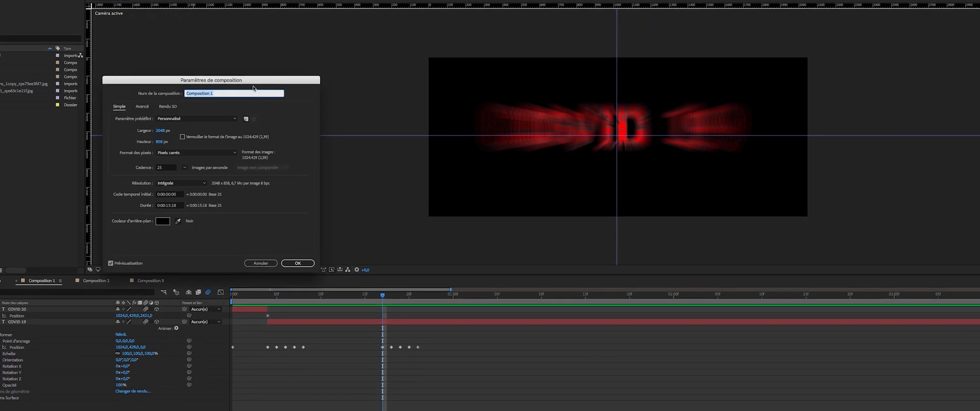
left_click(142, 106)
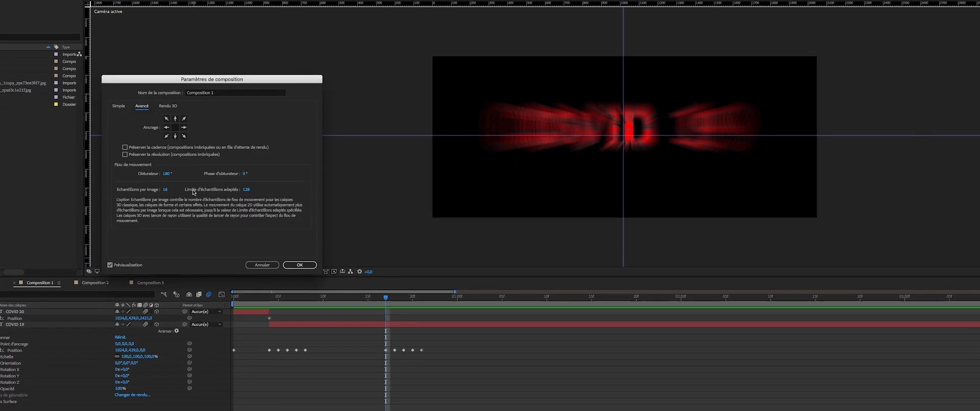
left_click(168, 174)
type("0")
key("Return")
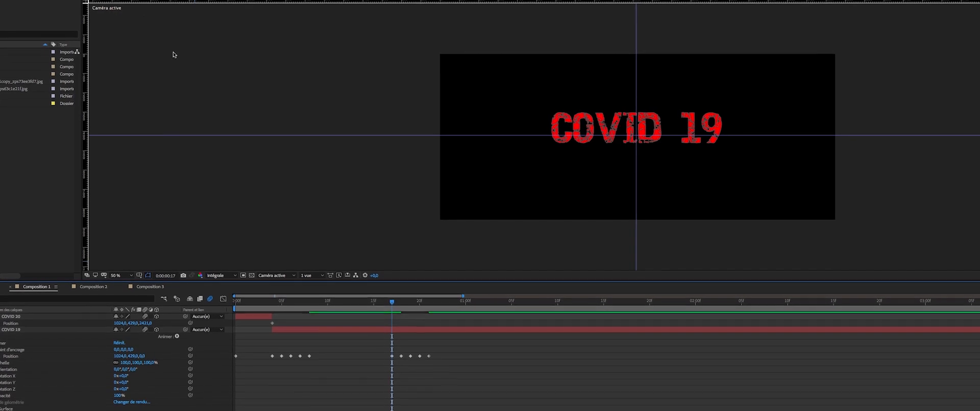
- Set Composition 1's motion blur shutter angle to 101° and its shutter phase to 189°
left_click(66, 0)
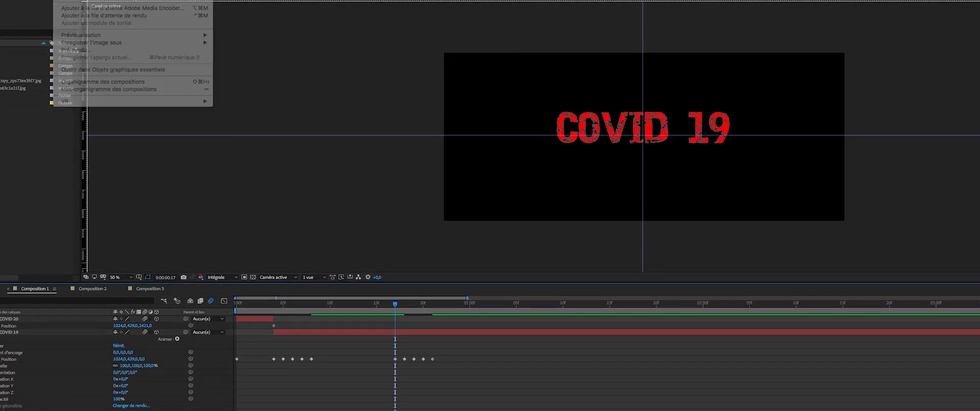
left_click(102, 0)
left_click_drag(228, 72, 219, 51)
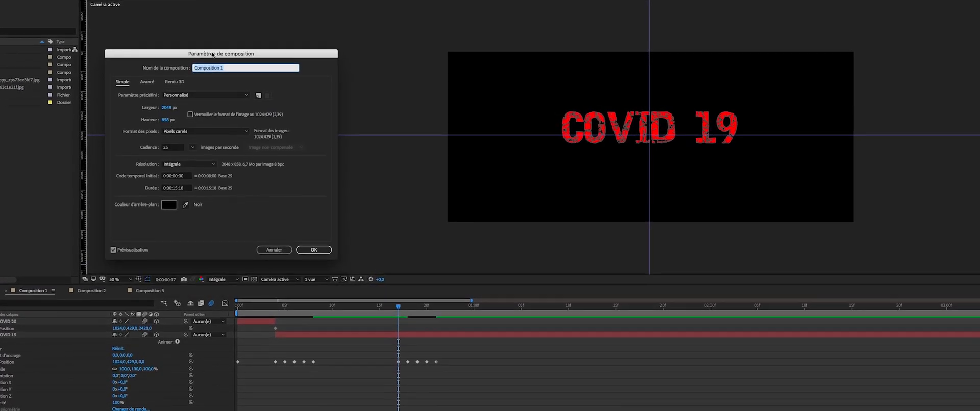
left_click(147, 82)
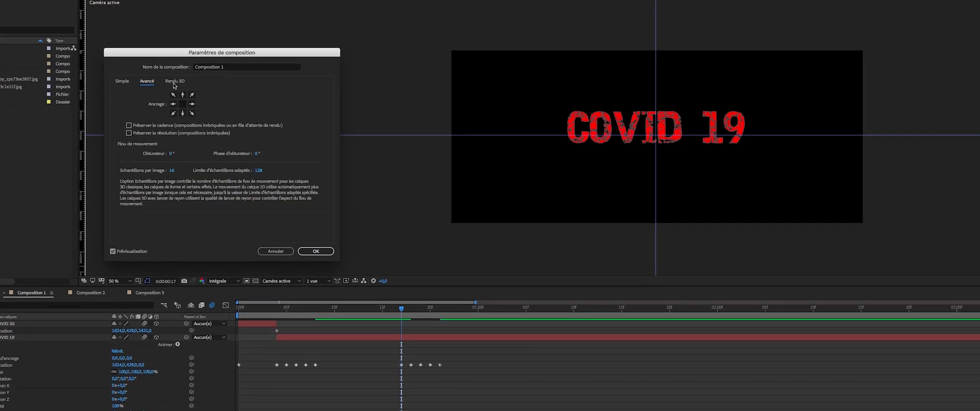
left_click_drag(177, 151, 273, 149)
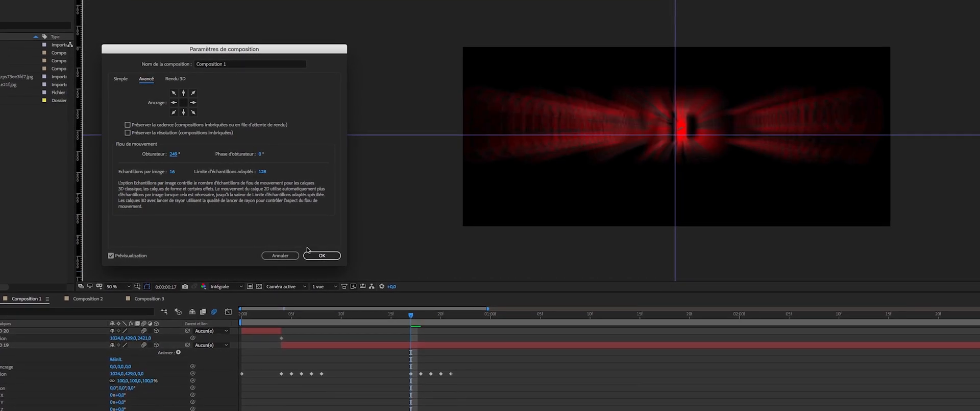
left_click_drag(173, 154, 162, 155)
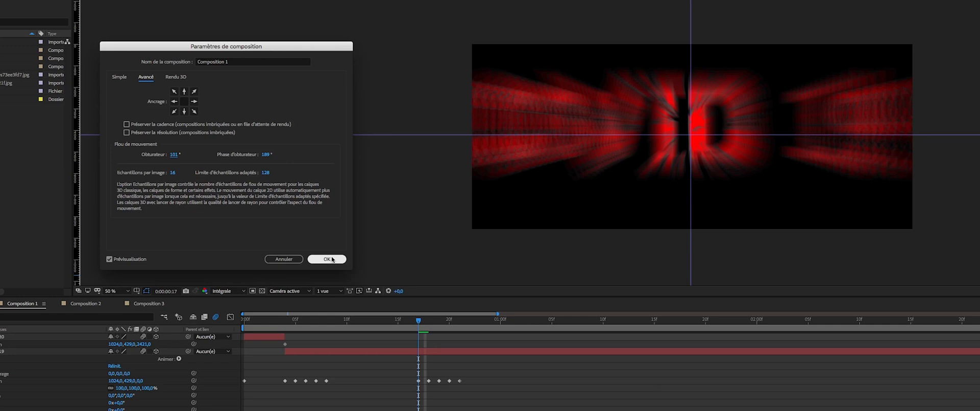
key("Return")
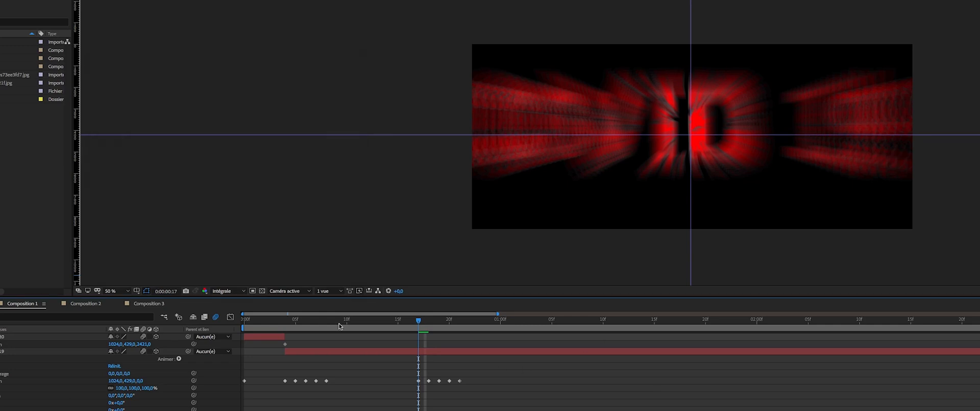
- Preview the text animation from the start of the composition with the current motion blur
key("Home")
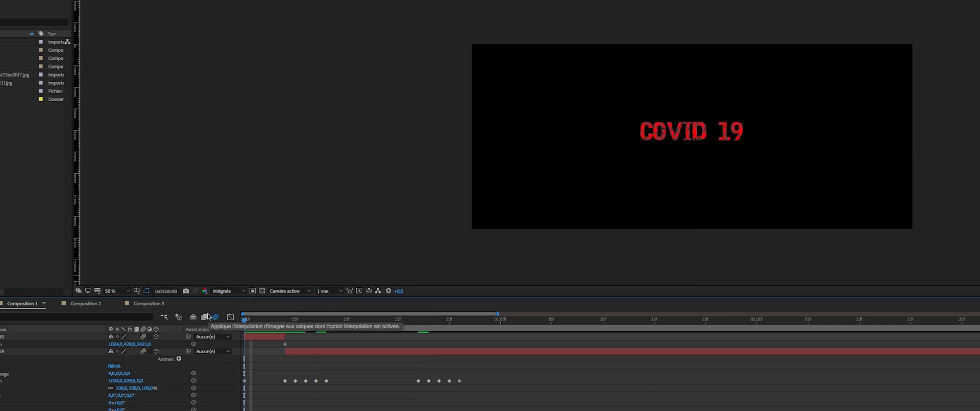
key("space")
key("space")
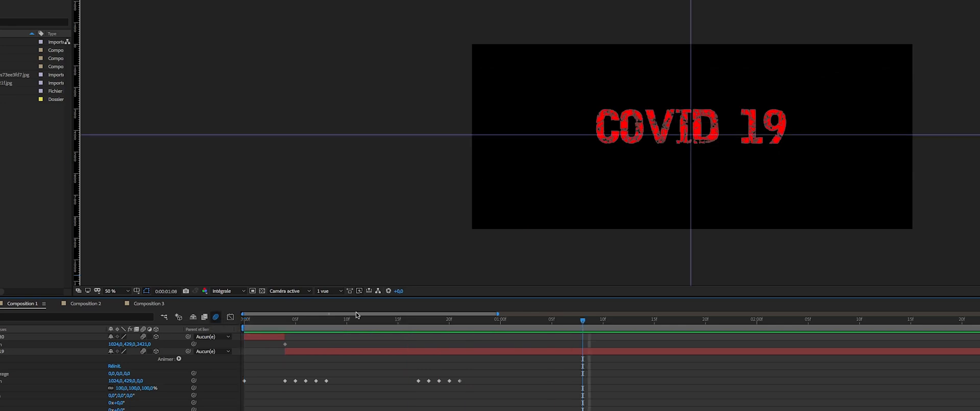
- At frame 18, set the shutter angle back to 180° and change the shutter phase in Composition 1's advanced settings
mouse_move(427, 324)
left_mouse_down()
mouse_move(448, 322)
mouse_move(428, 321)
left_mouse_up()
key("super+k")
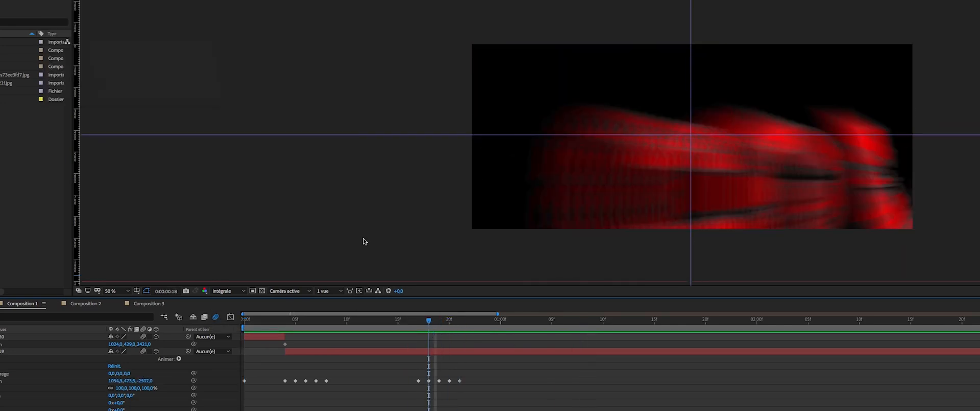
left_click(176, 77)
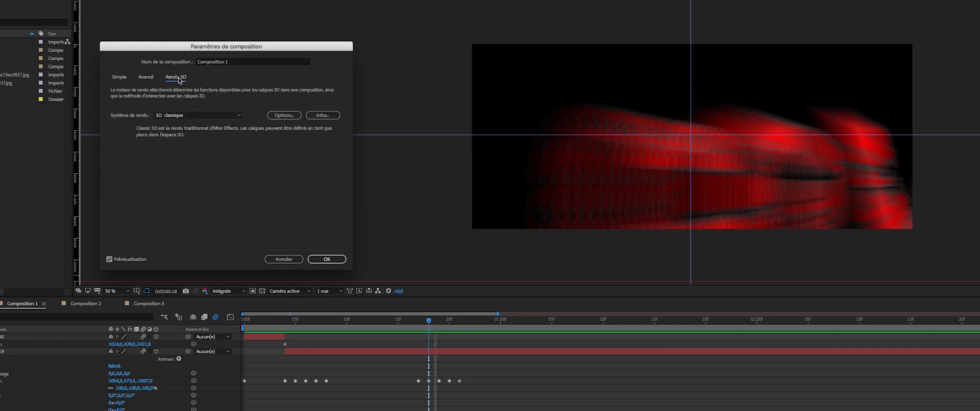
left_click(147, 77)
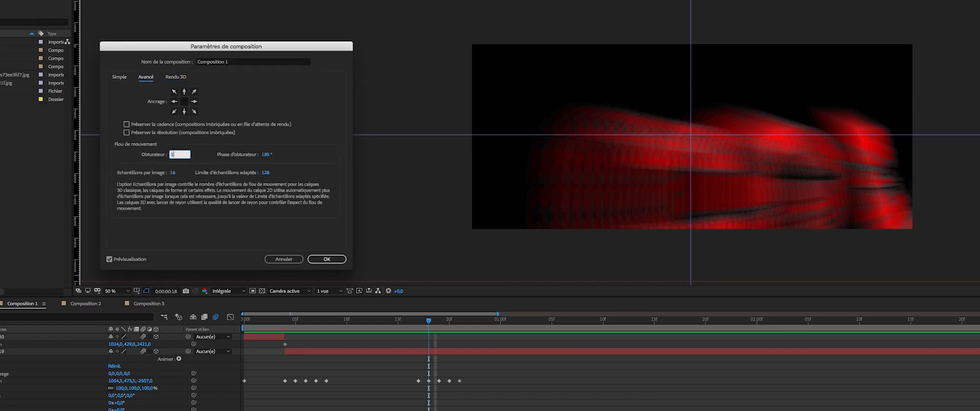
left_click(265, 154)
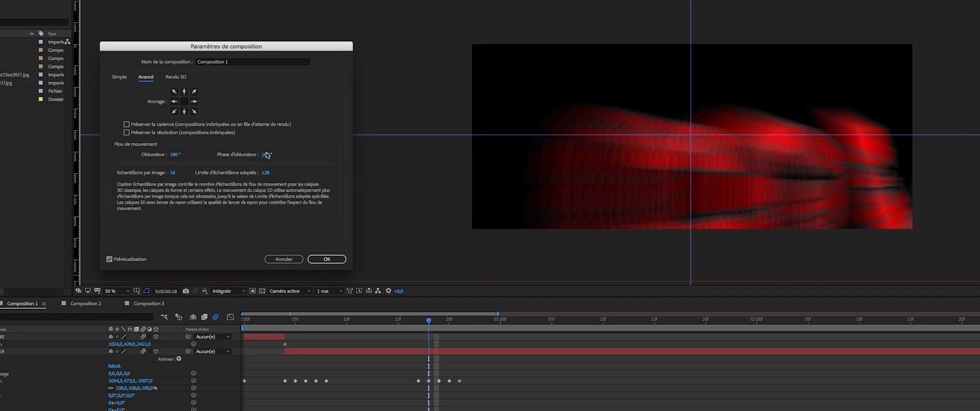
key("Return")
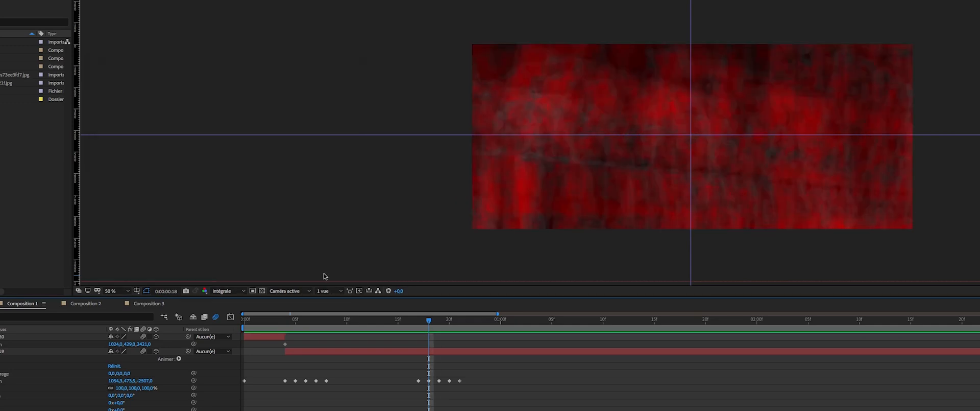
- Review the updated motion blur around the second group of position keyframes on the COVID 19 layer
key("Home")
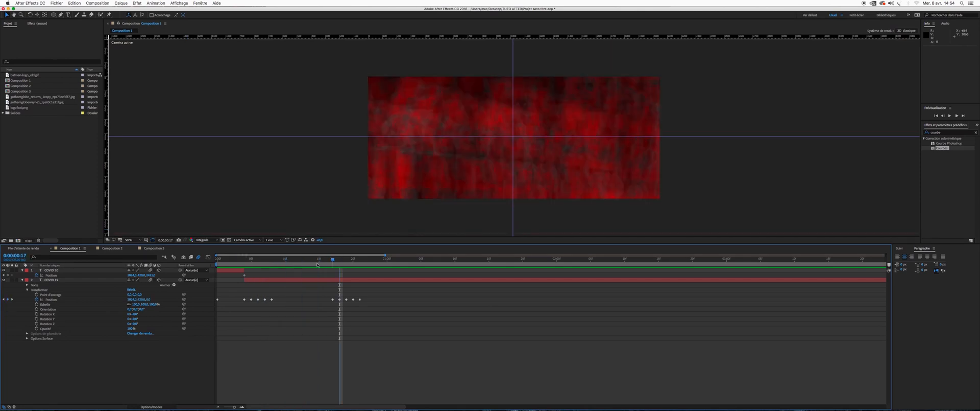
left_click_drag(317, 265, 348, 273)
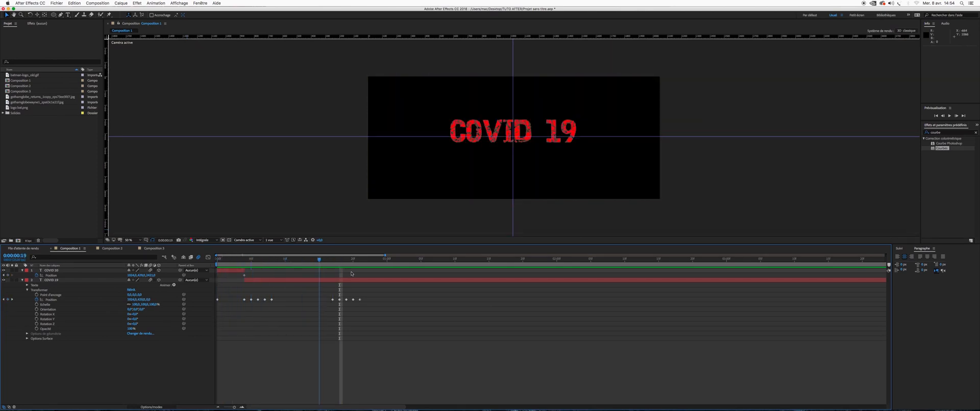
left_click_drag(246, 280, 320, 282)
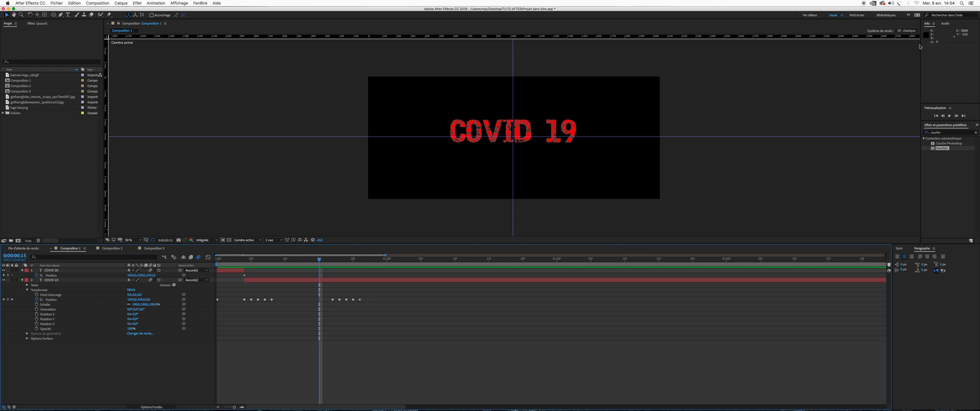
- Widen the effects and presets area and add a composition-sized black solid above the text layers
left_click_drag(922, 205, 826, 205)
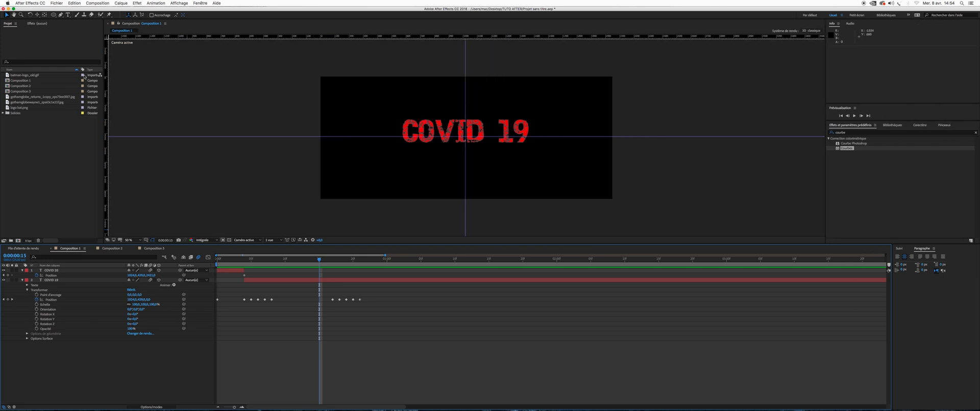
left_click(115, 3)
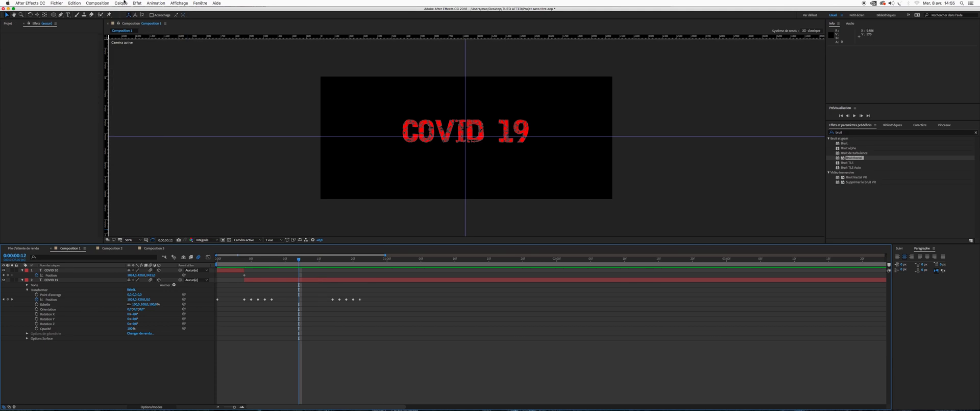
left_click(121, 3)
mouse_move(125, 11)
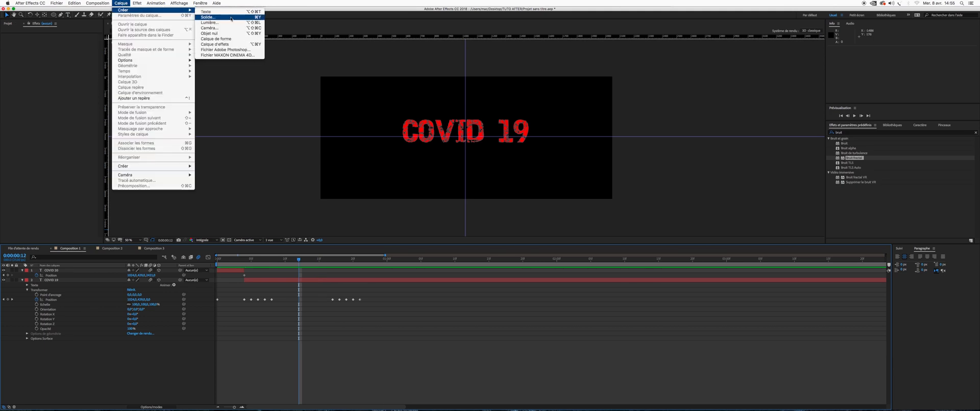
left_click(209, 15)
left_click(430, 233)
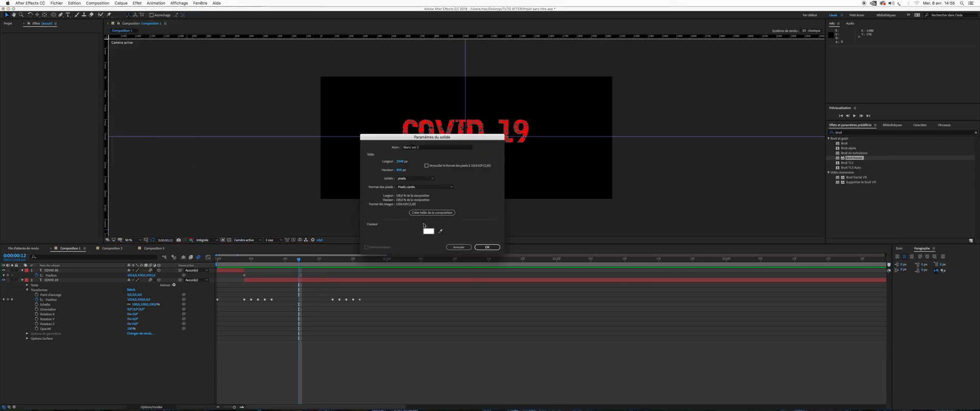
left_click_drag(291, 156, 231, 220)
left_click(357, 148)
left_click(495, 246)
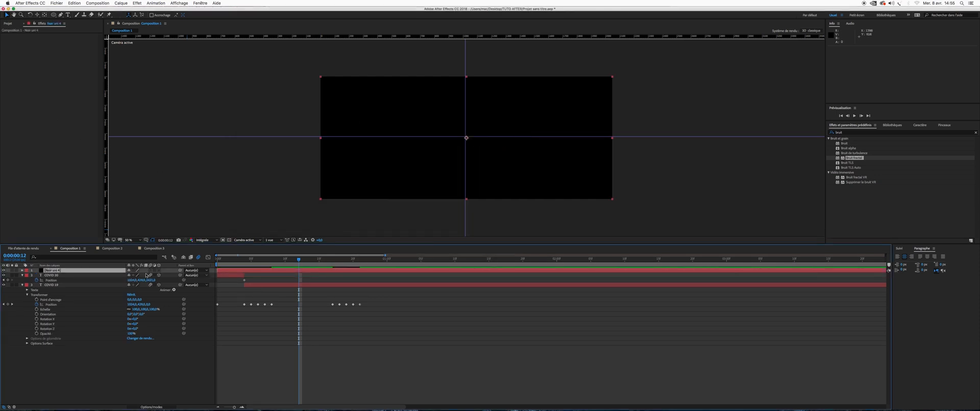
- Apply the Bruit fractal effect to the black solid and move that layer below the COVID text layers
left_click_drag(860, 159, 382, 147)
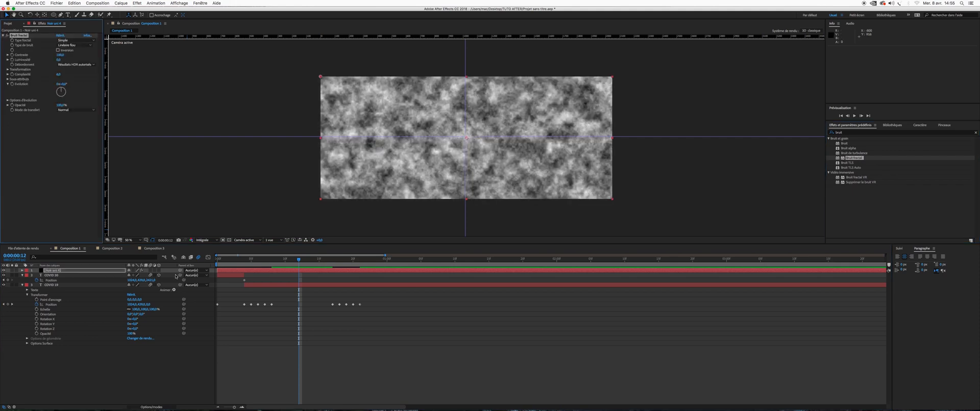
left_click_drag(56, 271, 58, 307)
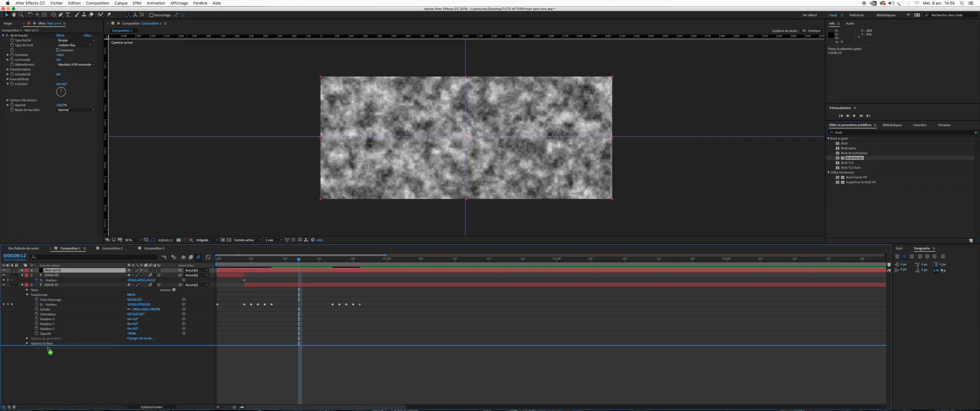
left_click_drag(47, 353, 47, 352)
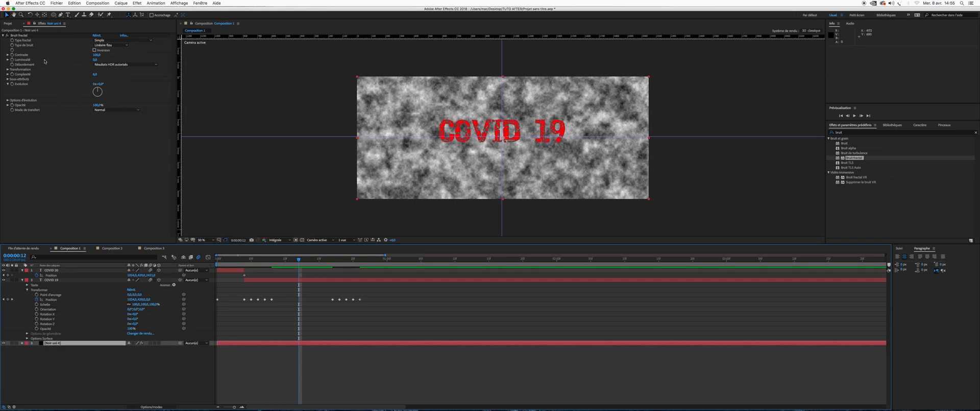
- Try the Turbulent lisse, Turbulent simple and Turbulent net fractal types on the solid's noise, finishing with Terrain
left_click(106, 41)
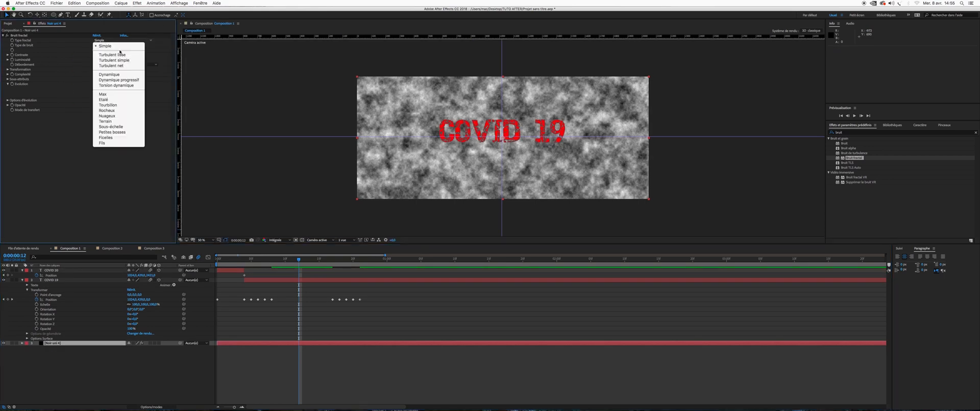
left_click(114, 55)
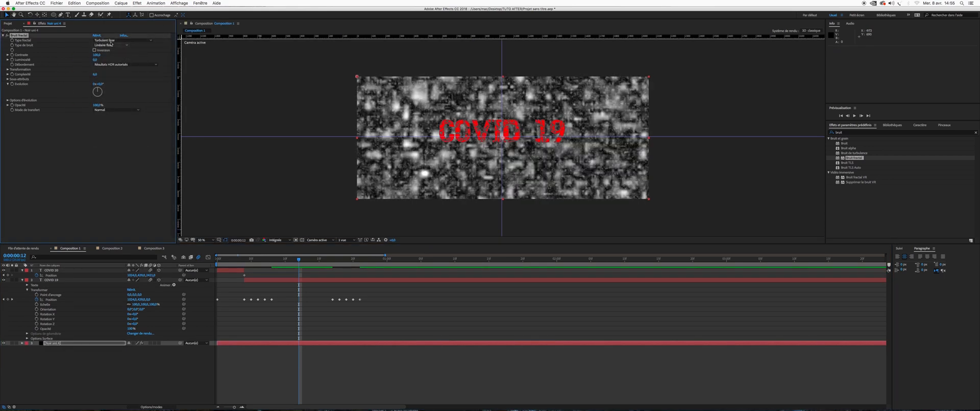
left_click(111, 41)
left_click(114, 61)
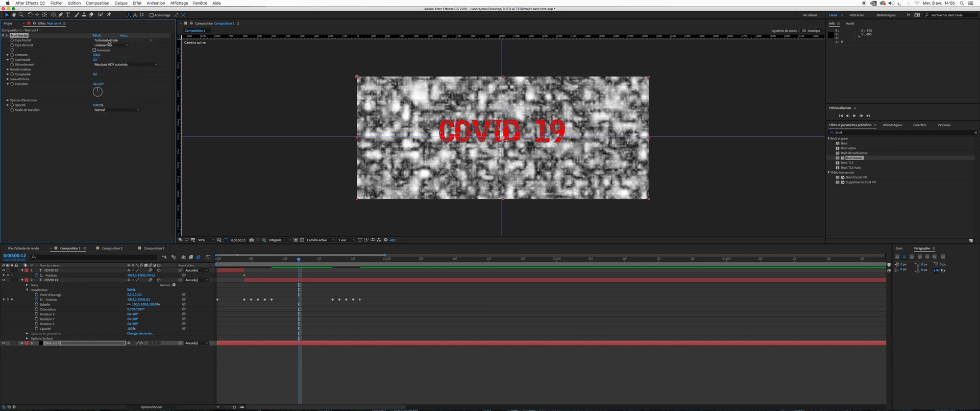
left_click(113, 41)
left_click(122, 66)
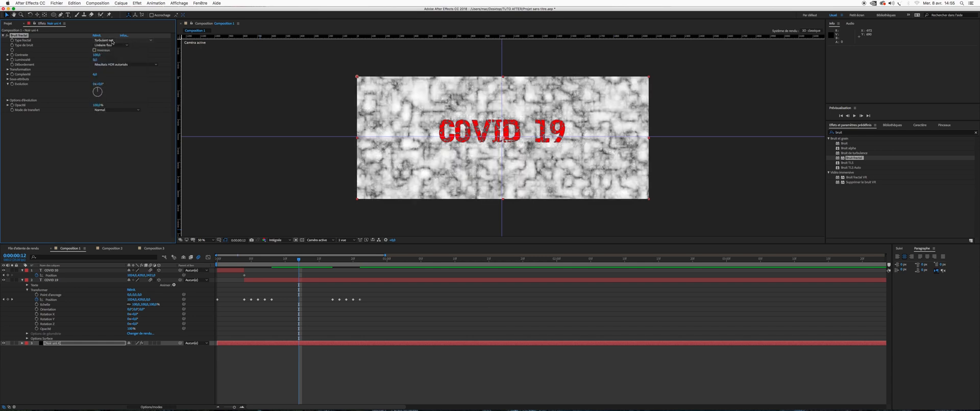
left_click(112, 41)
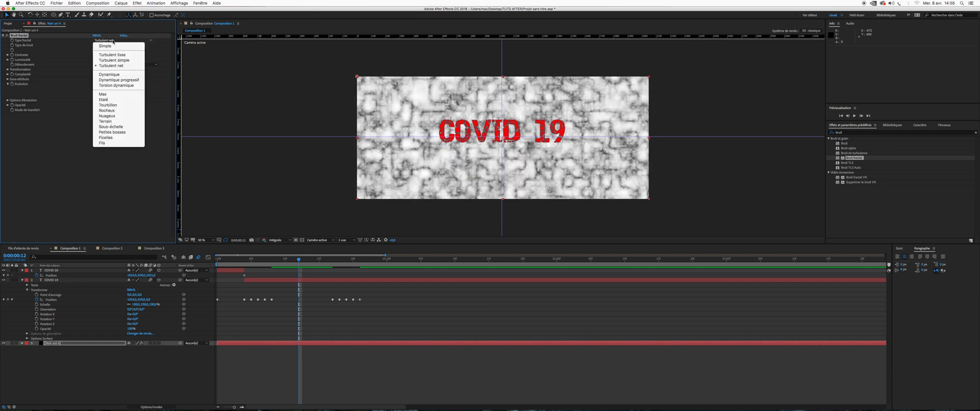
left_click(108, 121)
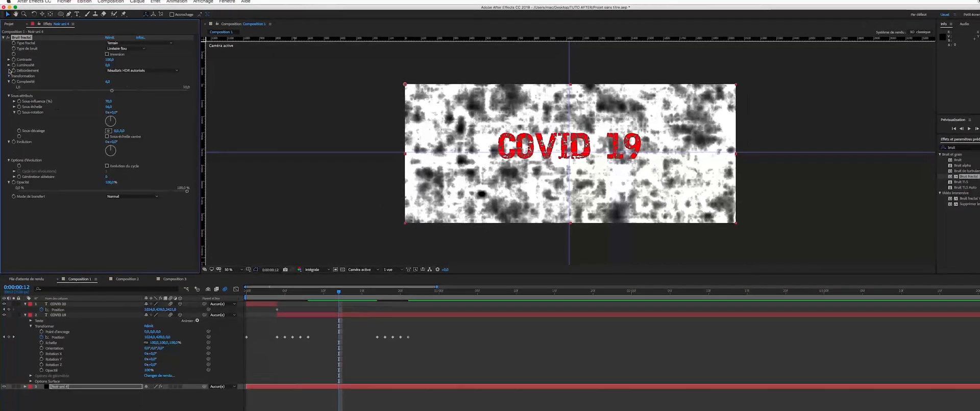
- Expand the fractal noise parameters, then set the contrast to 44 and the luminosity to -24
left_click(9, 75)
left_click(8, 65)
left_click(9, 60)
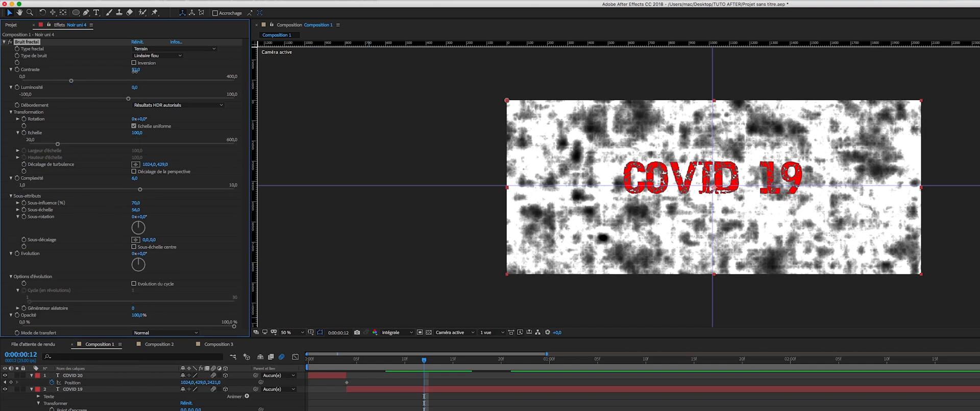
left_click_drag(137, 71, 131, 92)
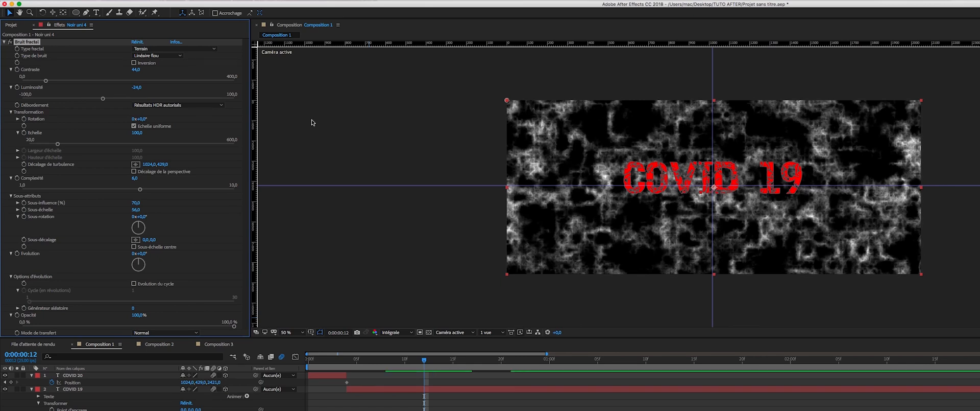
- Try the Bloc, Linéaire, Linéaire flou and Spline noise types on the fractal noise
left_click(159, 55)
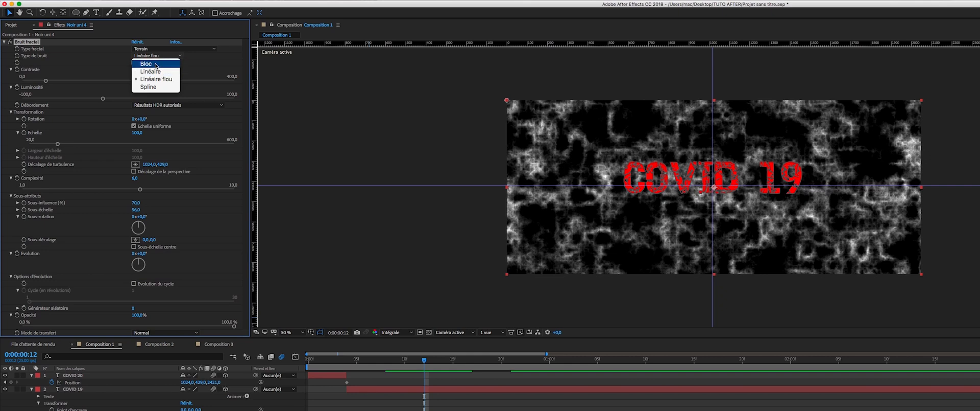
left_click(153, 64)
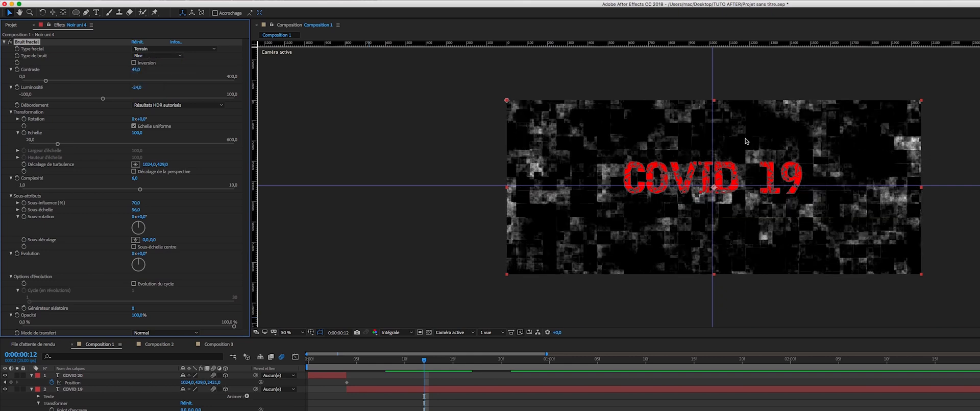
left_click(146, 60)
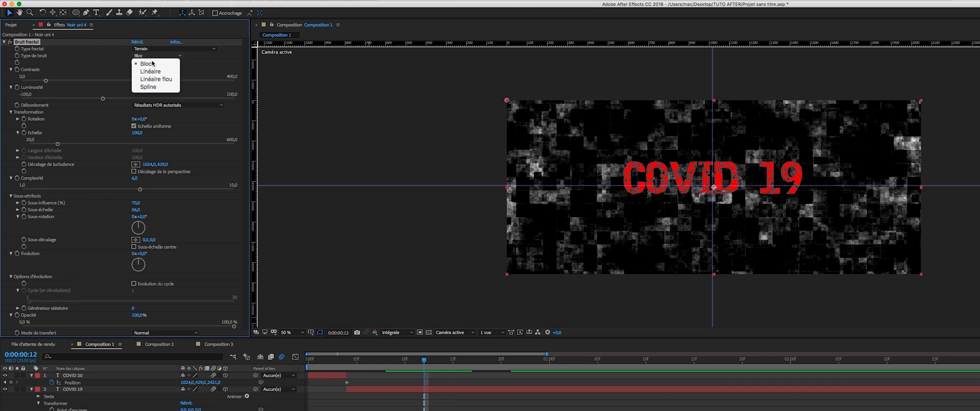
left_click(162, 63)
left_click(162, 57)
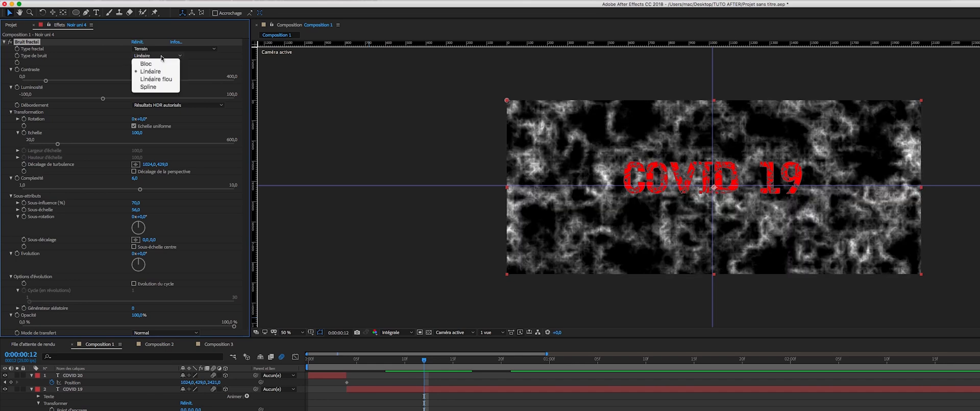
left_click(162, 81)
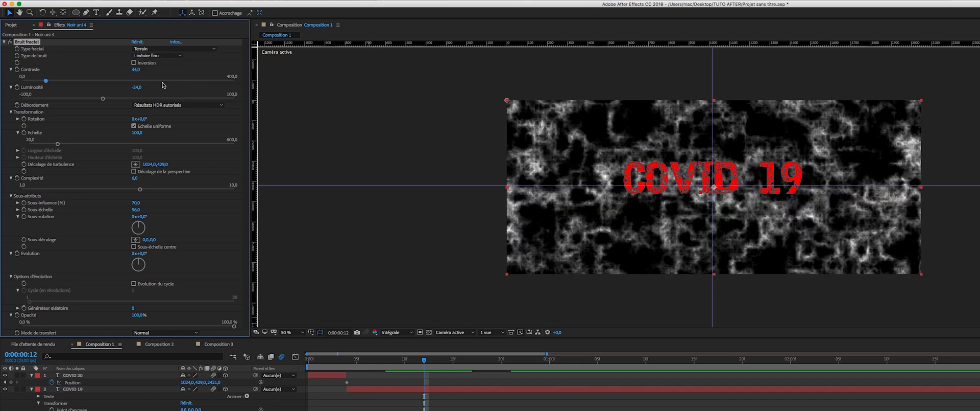
left_click(160, 57)
left_click(162, 82)
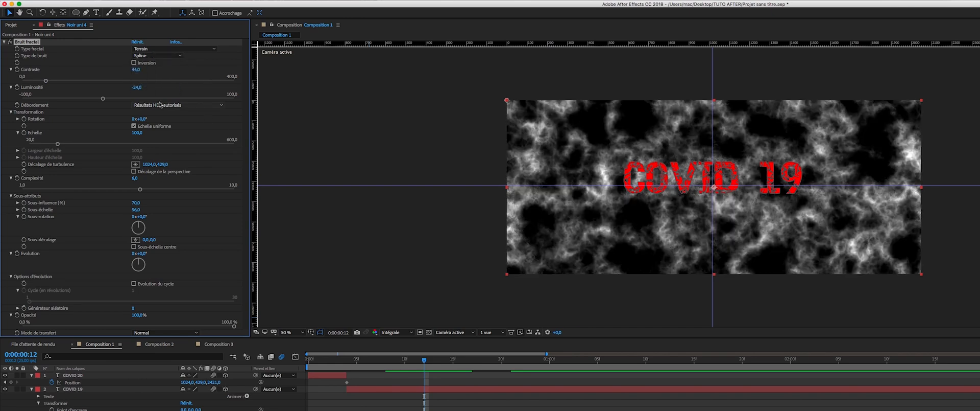
- Set the noise type to Linéaire with luminosity at about -22, and check the background around frame 12
left_click(149, 92)
left_click_drag(146, 88, 140, 93)
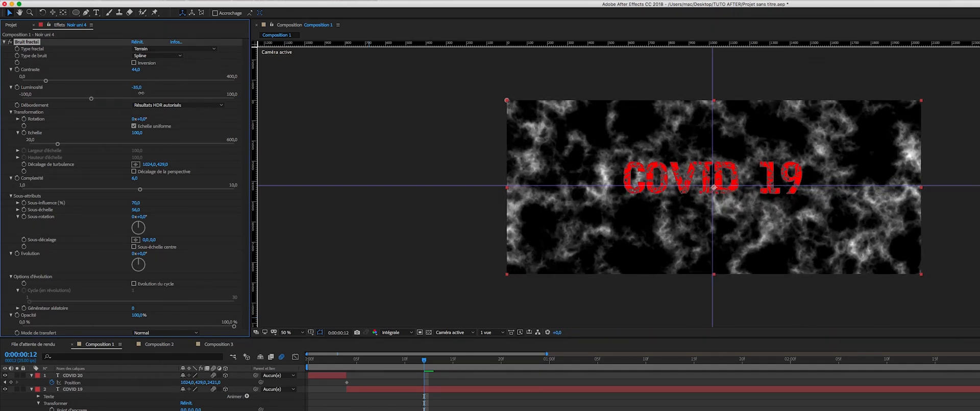
left_click(158, 55)
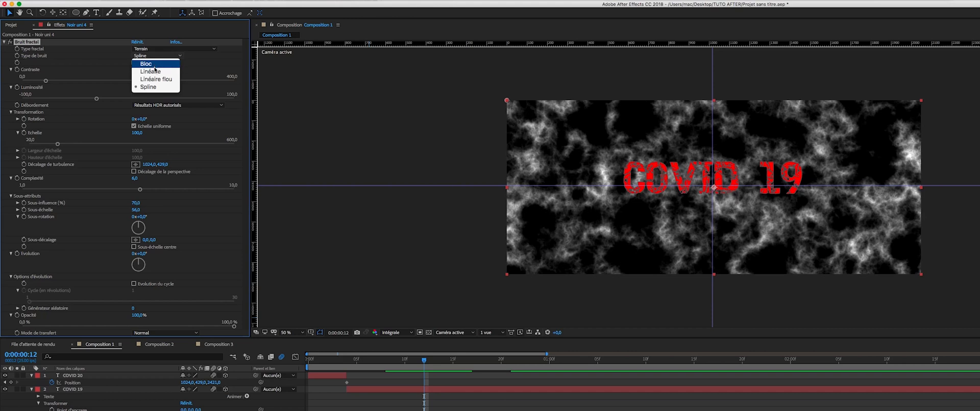
left_click(148, 66)
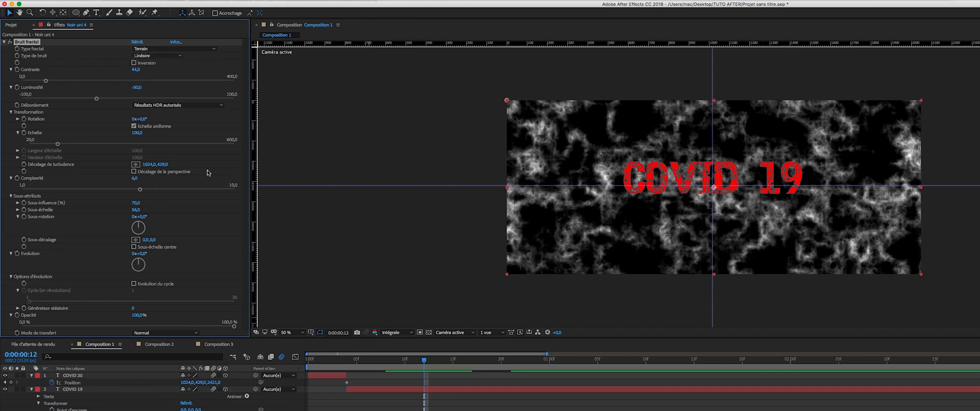
mouse_move(141, 87)
left_mouse_down()
mouse_move(153, 87)
mouse_move(140, 88)
left_mouse_up()
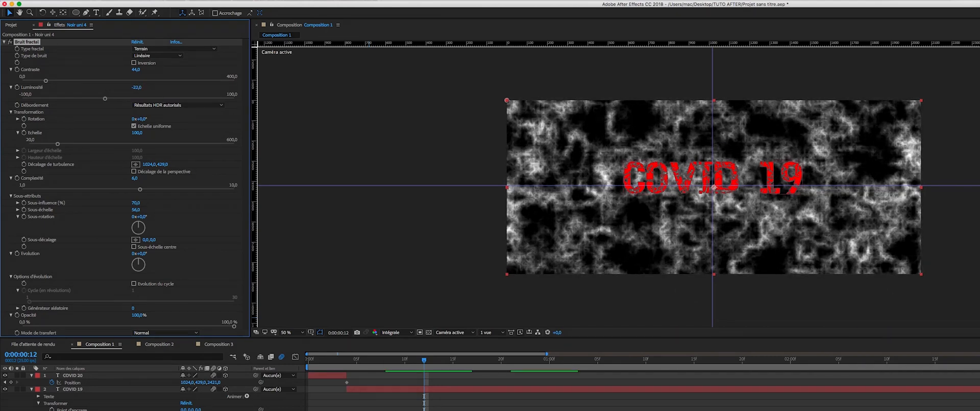
left_click_drag(360, 363, 422, 367)
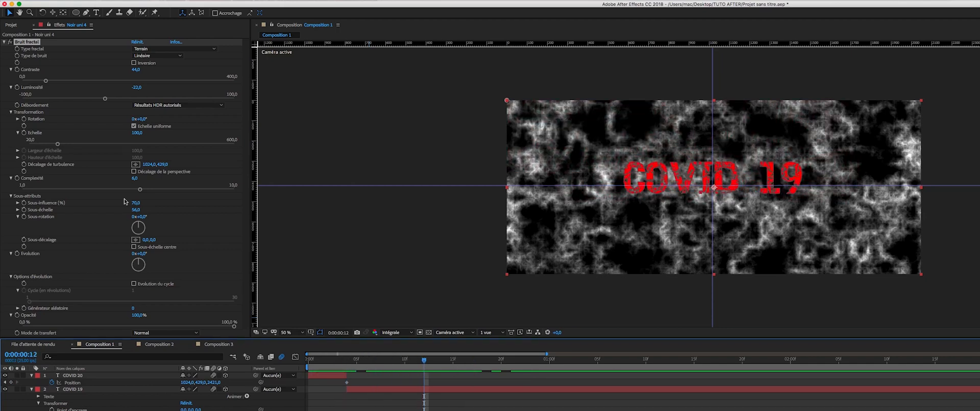
- Try the Sous-échelle, Ficelles and Fils fractal types on the background noise
left_click(175, 49)
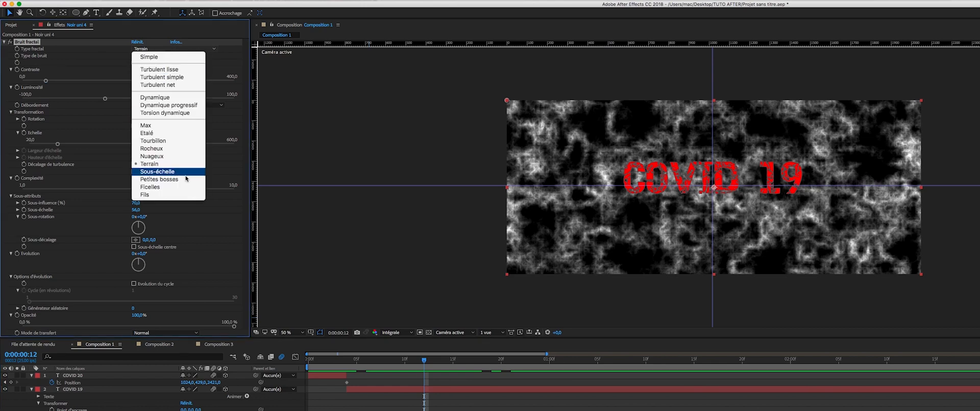
left_click(175, 171)
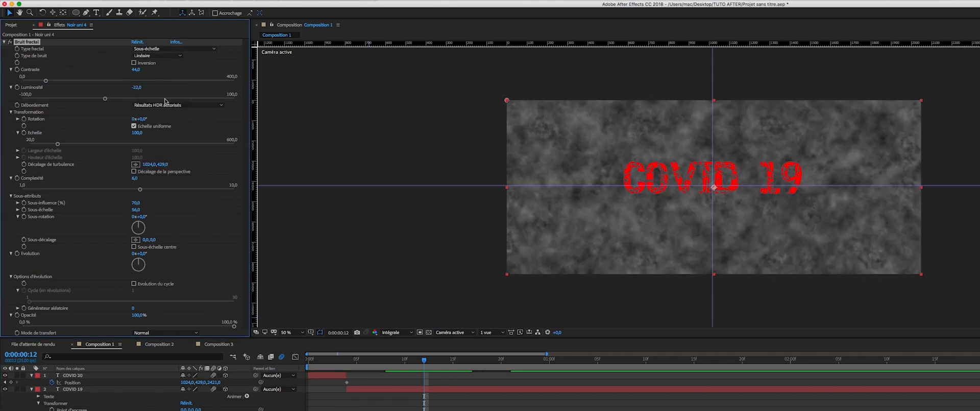
left_click(147, 48)
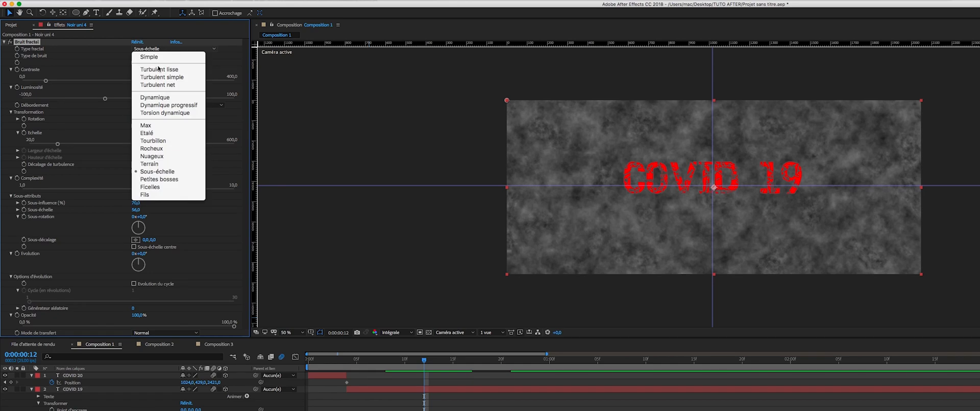
left_click(163, 187)
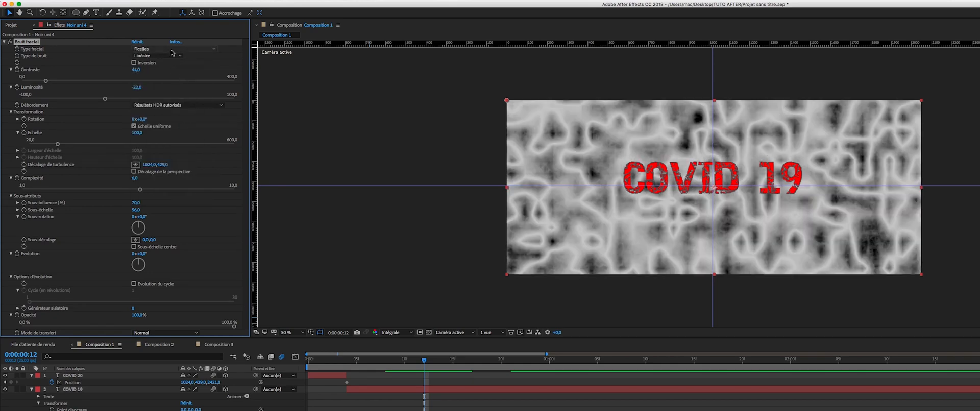
left_click(158, 49)
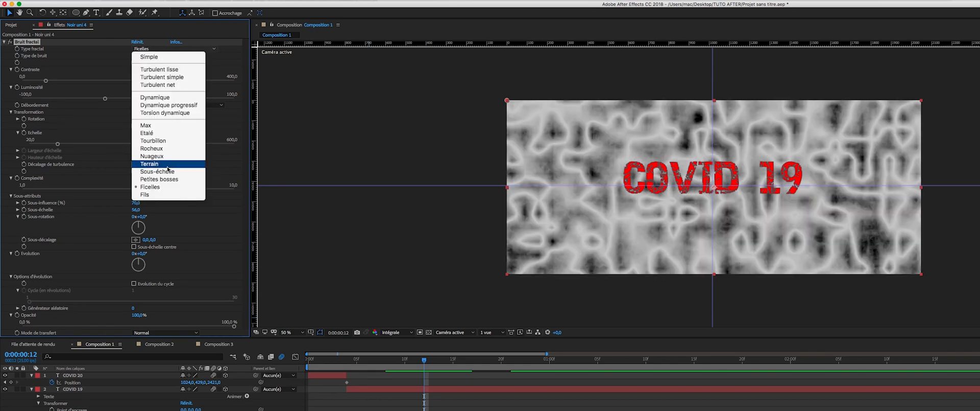
left_click(175, 190)
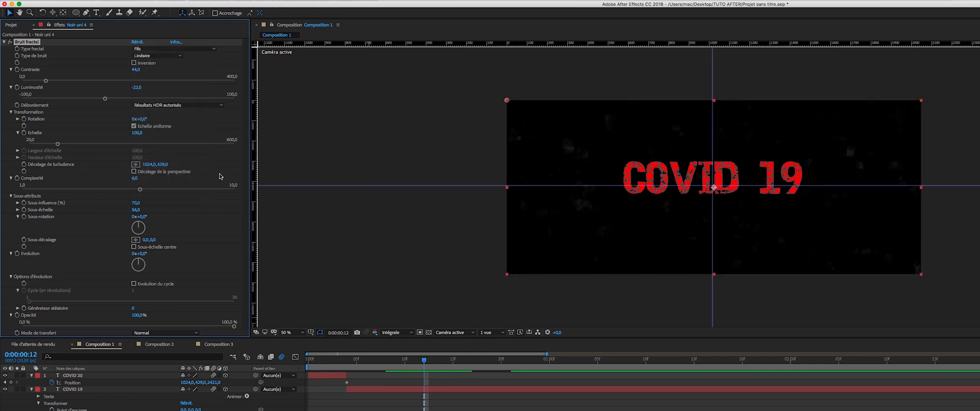
- Set the Fils noise to contrast 143 and luminosity -11, using the Spline noise type
left_click_drag(157, 69, 190, 70)
mouse_move(135, 87)
left_mouse_down()
mouse_move(171, 88)
mouse_move(142, 87)
left_mouse_up()
left_click(156, 55)
left_click(161, 86)
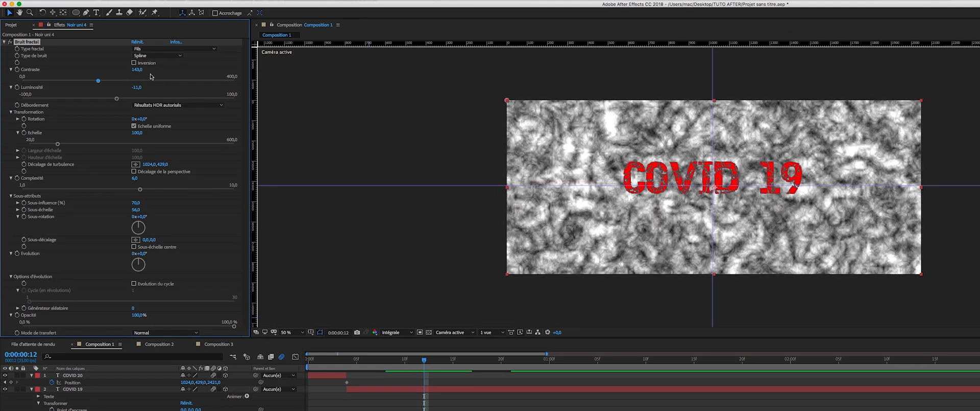
- Switch the fractal type to Sous-échelle and set its contrast to 188 and luminosity to -27
left_click(152, 49)
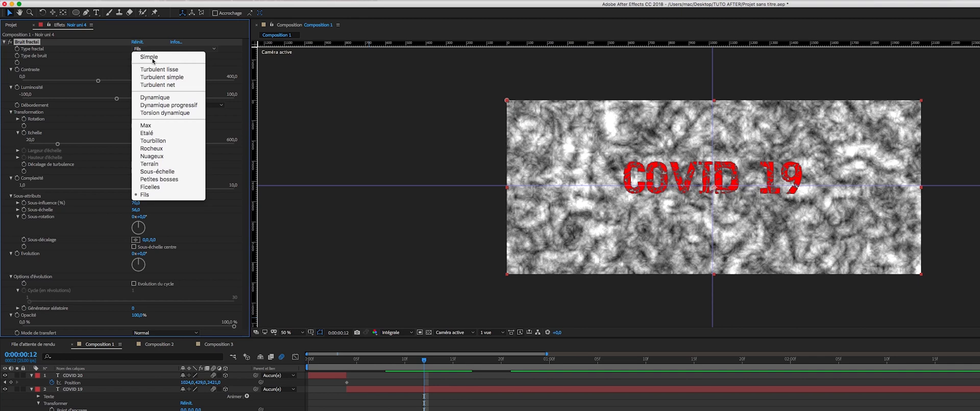
left_click(171, 171)
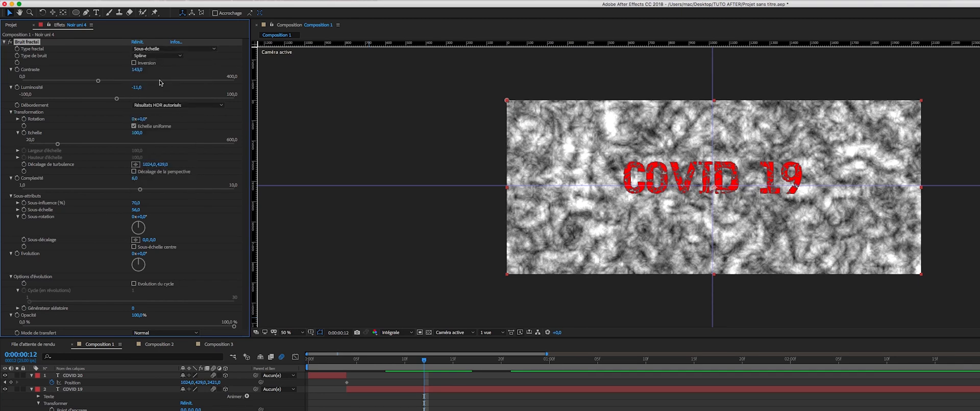
left_click_drag(137, 70, 158, 92)
left_click(164, 49)
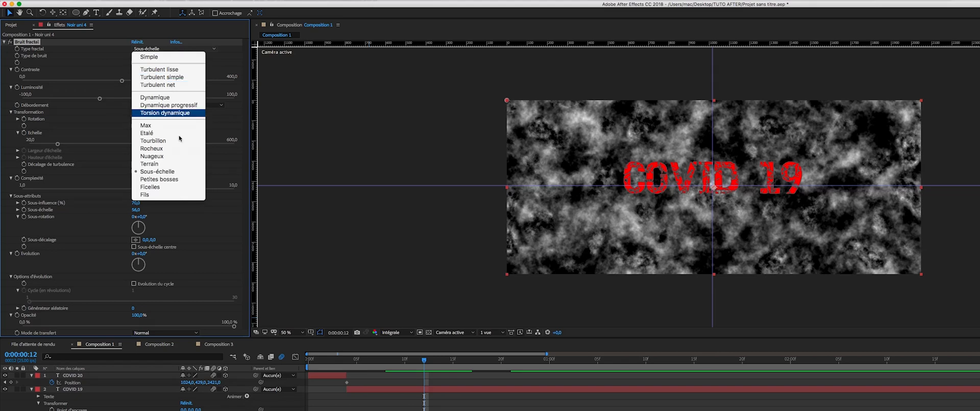
left_click(209, 62)
- Combine the Linéaire noise type with the Terrain fractal type, and set contrast to 94 and luminosity to -68
left_click(159, 55)
left_click(163, 71)
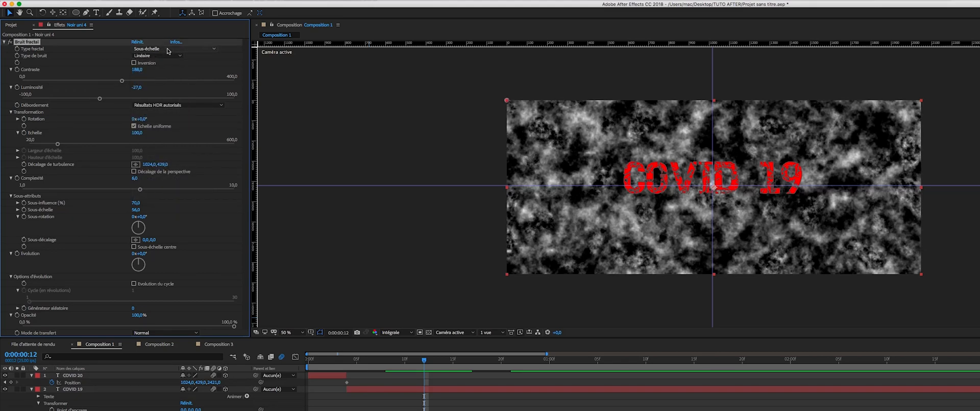
left_click(157, 51)
left_click(168, 165)
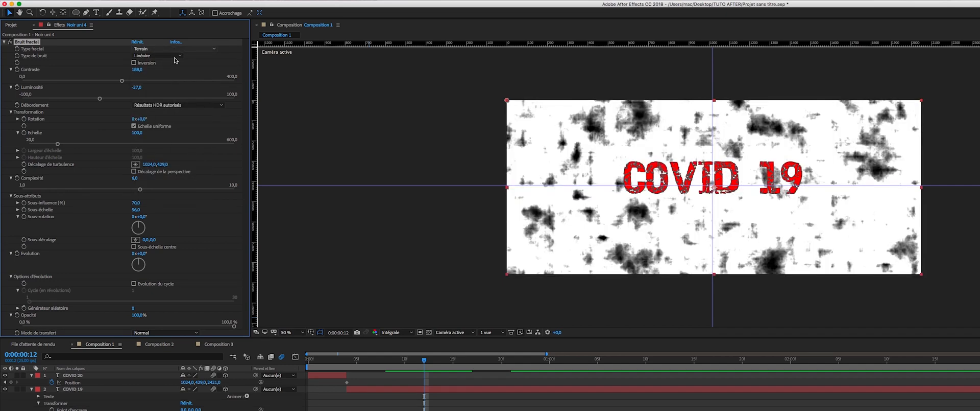
mouse_move(128, 69)
left_mouse_down()
mouse_move(113, 72)
mouse_move(127, 92)
mouse_move(142, 88)
mouse_move(132, 77)
left_mouse_up()
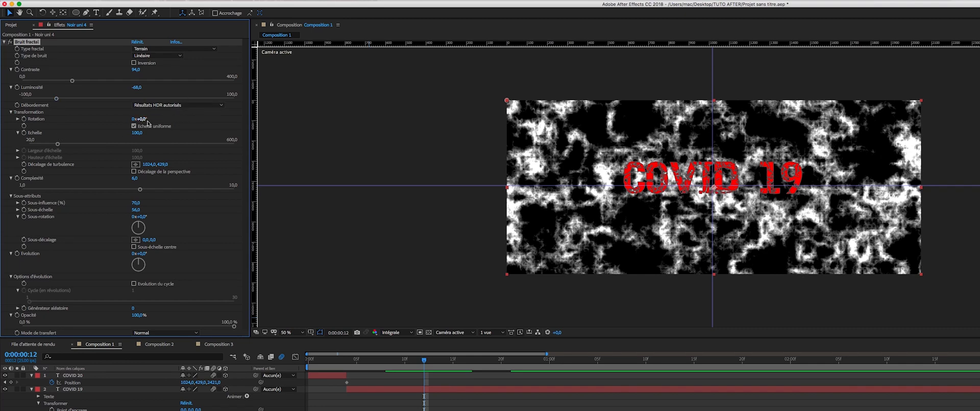
- Try rotating the fractal noise and undo it, and set its scale to 321 and contrast to 70
left_click_drag(146, 119, 202, 127)
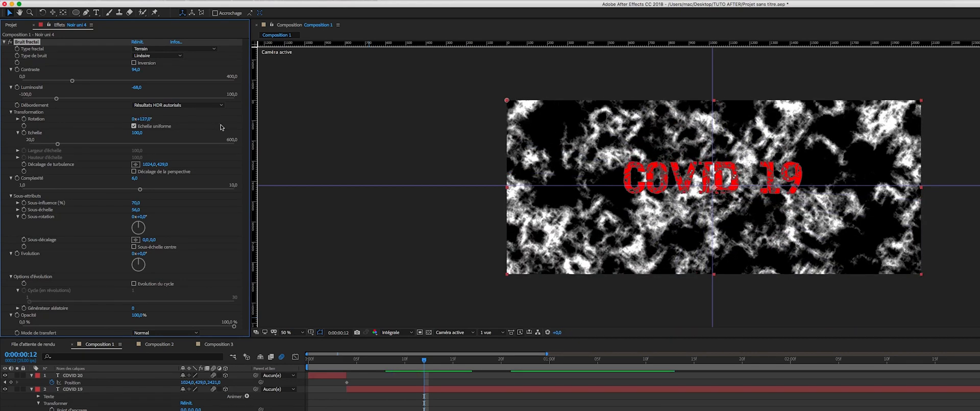
key("super+z")
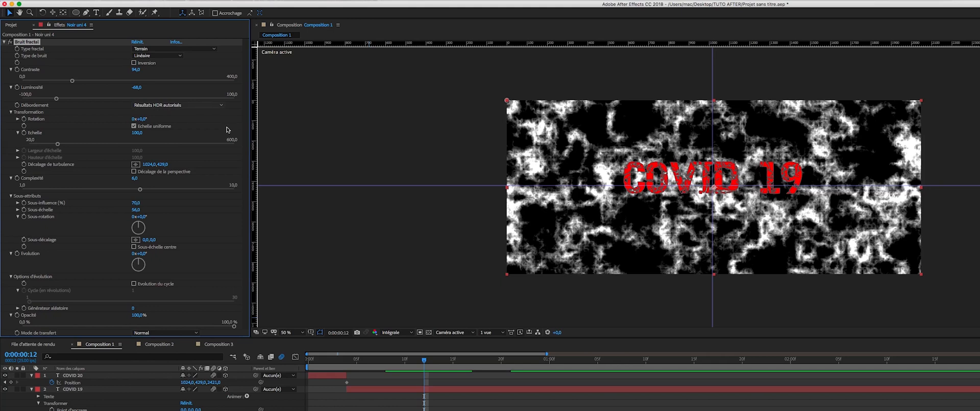
left_click_drag(149, 132, 232, 135)
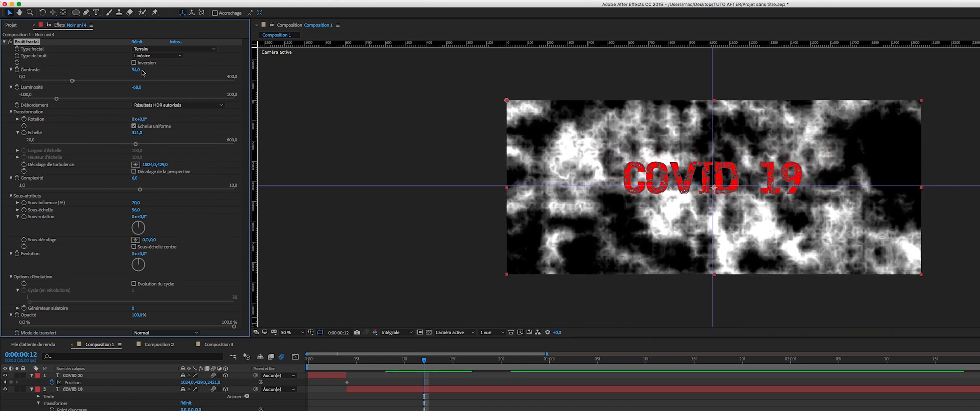
left_click_drag(137, 68, 130, 69)
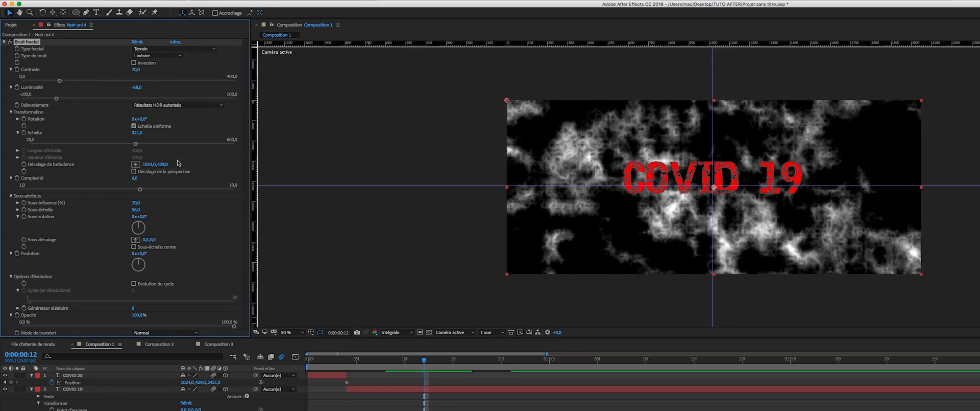
- Set the fractal noise's complexity to 6.5 and its evolution to 5°
left_click_drag(133, 177, 154, 182)
mouse_move(136, 239)
left_mouse_down()
mouse_move(25, 246)
mouse_move(511, 245)
mouse_move(301, 251)
mouse_move(455, 254)
mouse_move(510, 272)
left_mouse_up()
left_click_drag(140, 254, 154, 193)
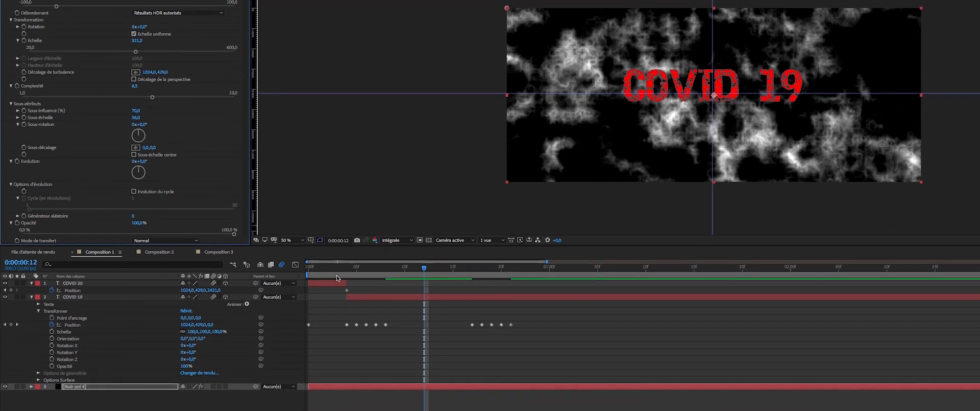
- Shift the black solid later in time and delete the COVID 19 layer's position keyframes after frame 8
left_click(318, 269)
left_click_drag(392, 387, 546, 377)
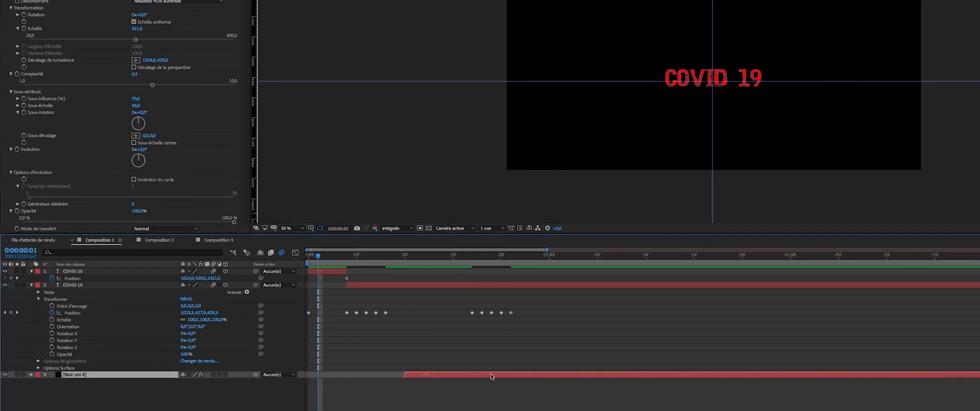
left_click_drag(325, 262, 386, 262)
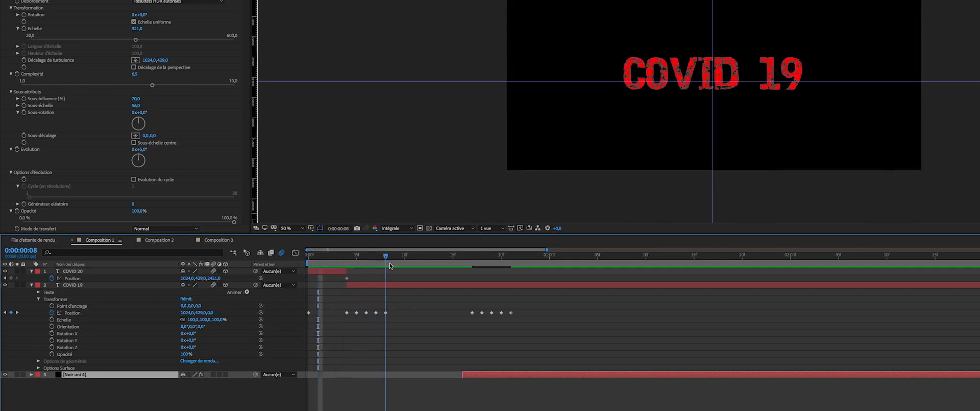
left_click_drag(499, 293, 442, 321)
key("Delete")
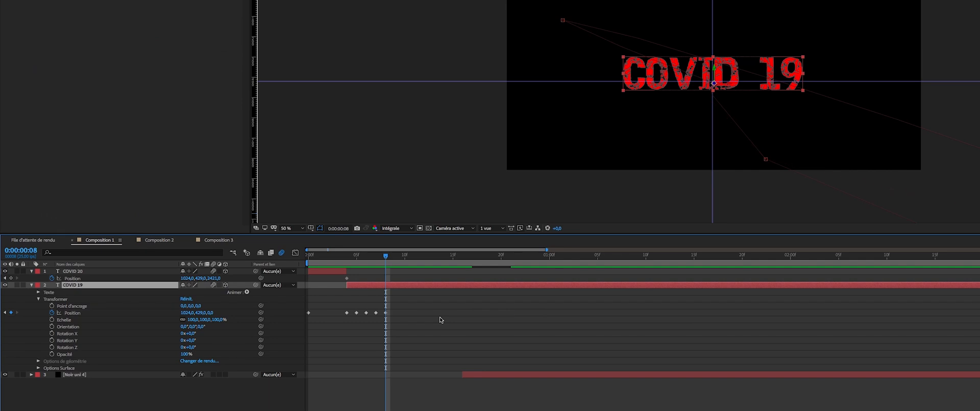
- Move the Noir uni 4 layer so it starts at frame 8, and preview the animation
left_click_drag(356, 261, 388, 262)
left_click_drag(495, 374, 416, 377)
left_click_drag(367, 257, 490, 257)
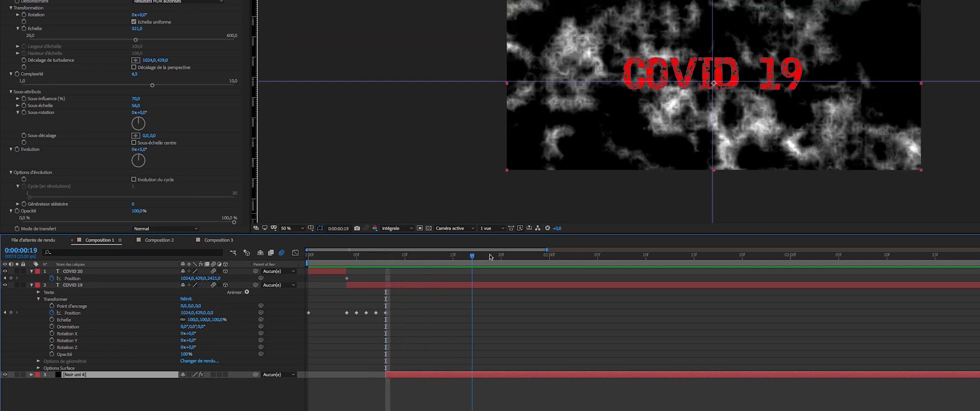
key("space")
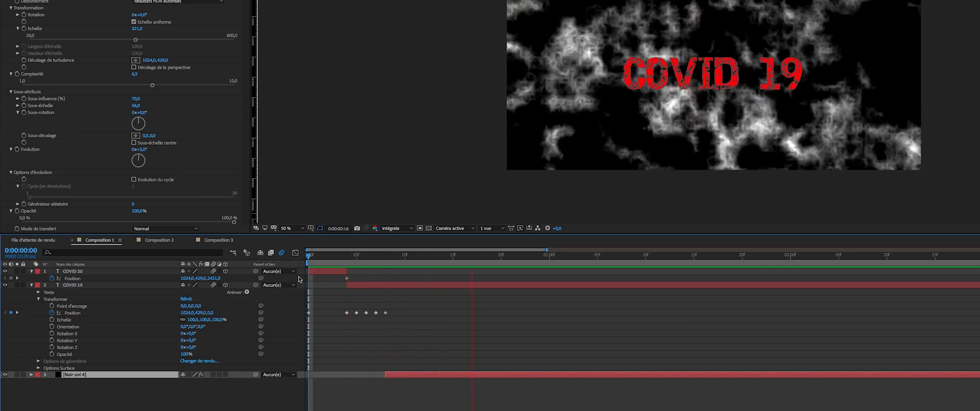
- Draw an elliptical mask on the Noir uni 4 layer closely around the COVID 19 text at frame 8
left_click_drag(367, 257, 386, 257)
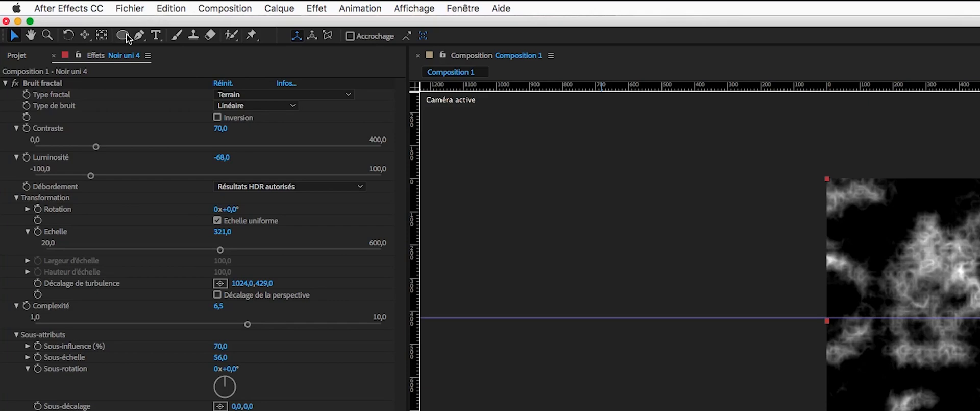
left_click(125, 35)
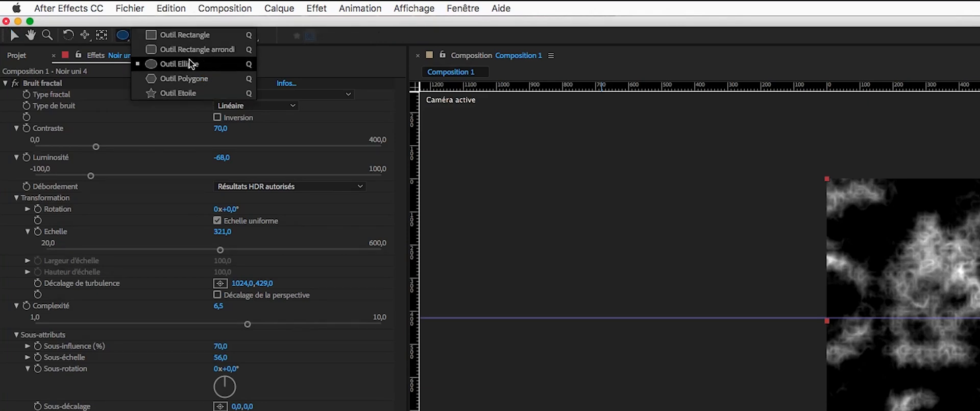
left_click(189, 60)
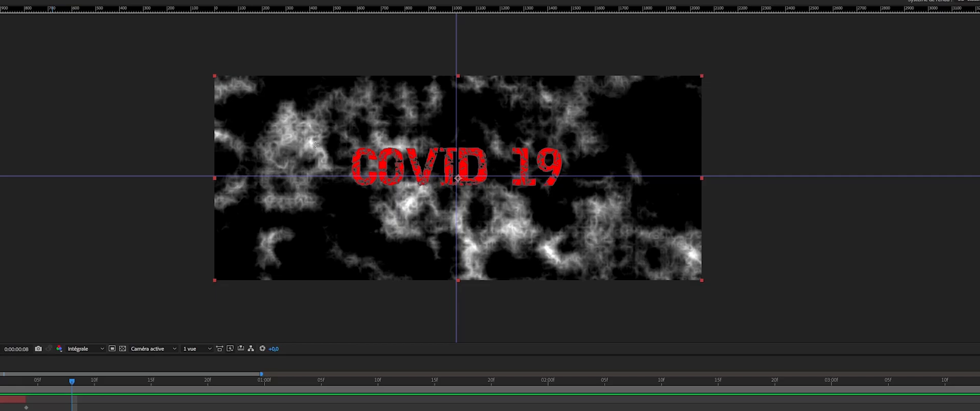
left_click_drag(341, 142, 570, 199)
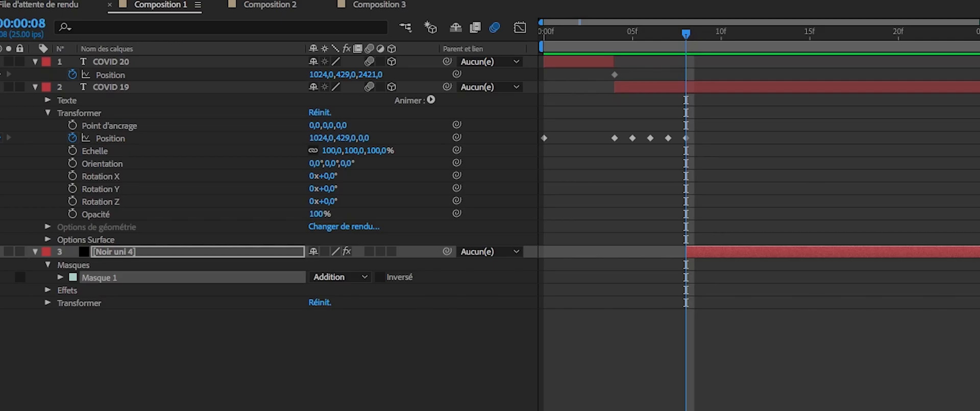
- Set the feather of the elliptical mask to 219 pixels and check the softened noise along the timeline
left_click(129, 253)
left_click(61, 277)
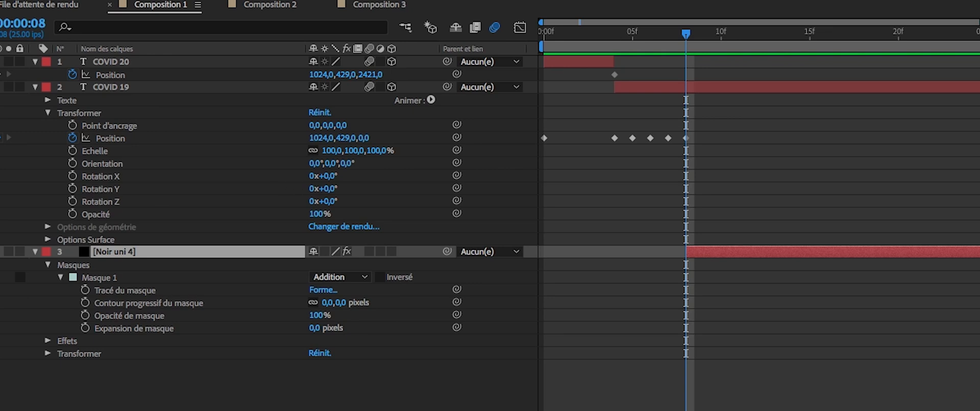
left_click_drag(347, 302, 494, 290)
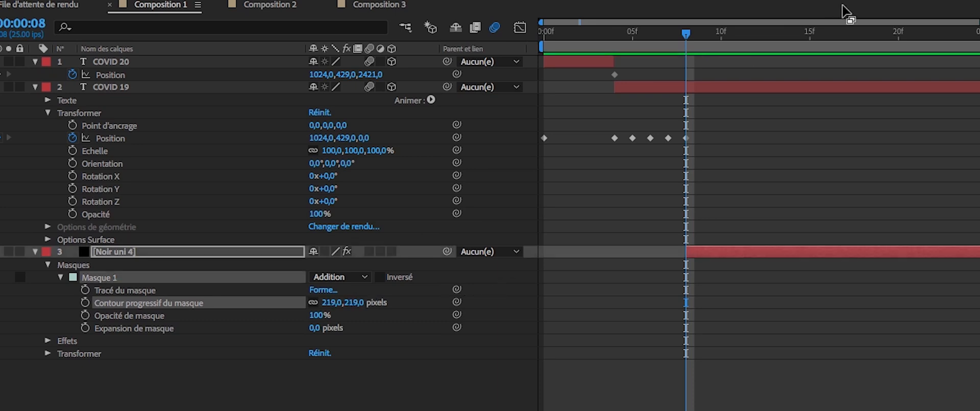
left_click_drag(689, 37, 979, 44)
left_click_drag(440, 263, 257, 282)
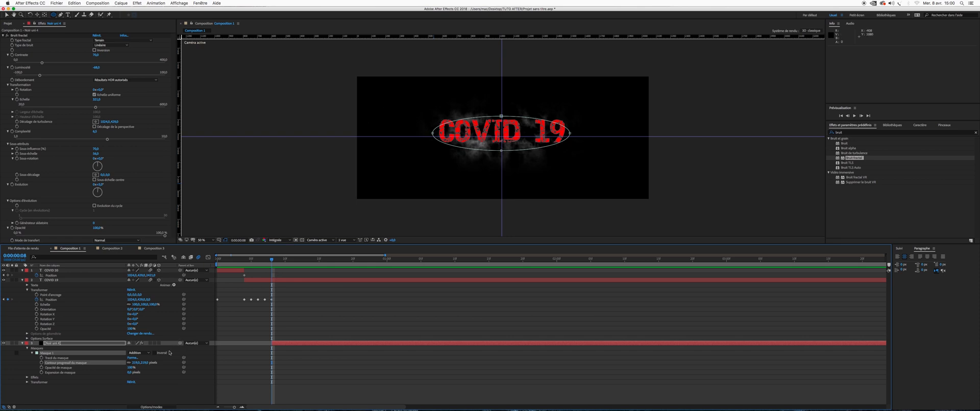
- Animate the mask expansion with a keyframe at frame 8 and a value of 653 pixels at frame 11
key("v")
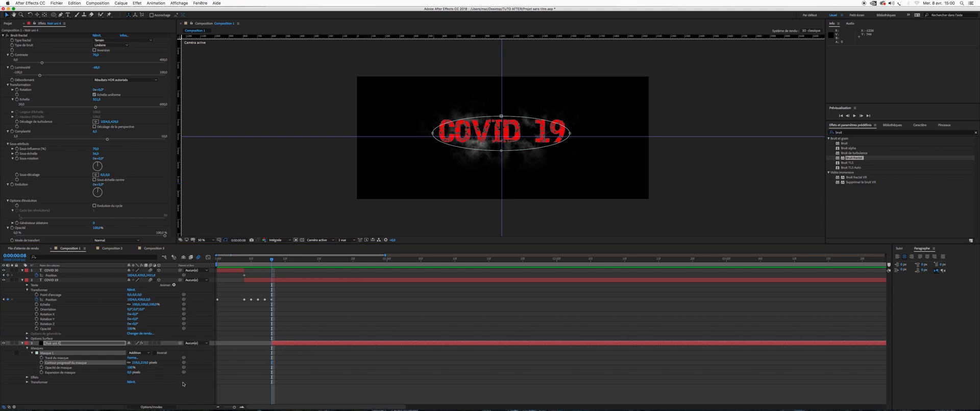
left_click(42, 372)
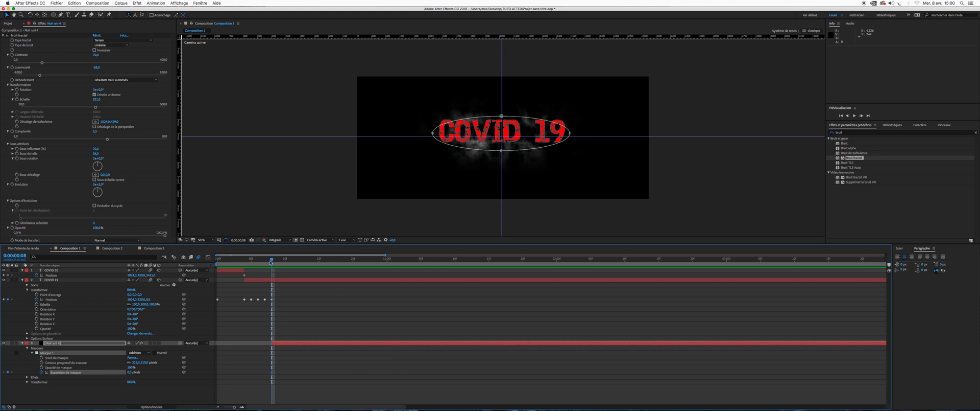
left_click_drag(273, 261, 293, 261)
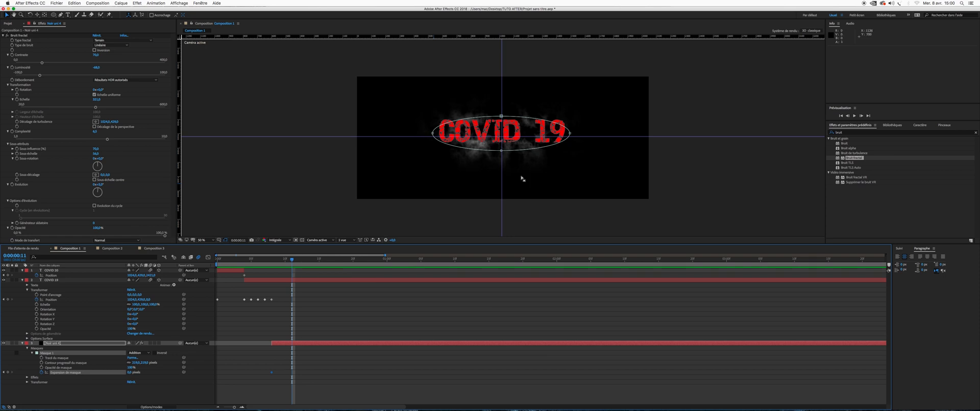
double_click(501, 116)
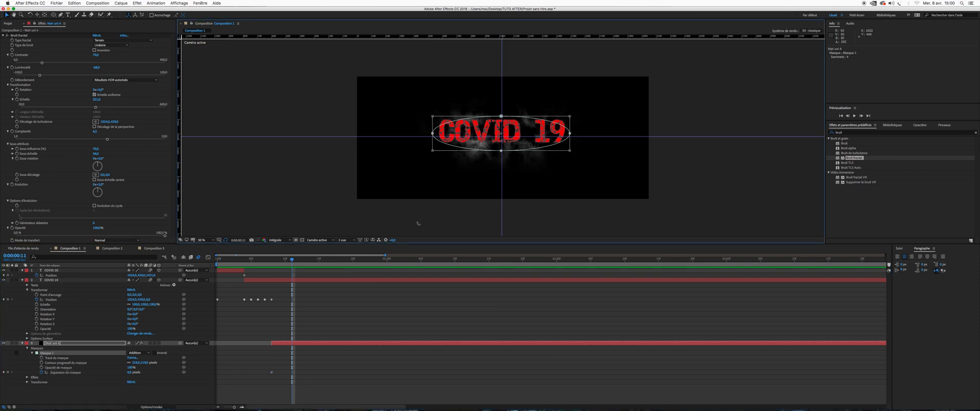
left_click_drag(129, 372, 313, 385)
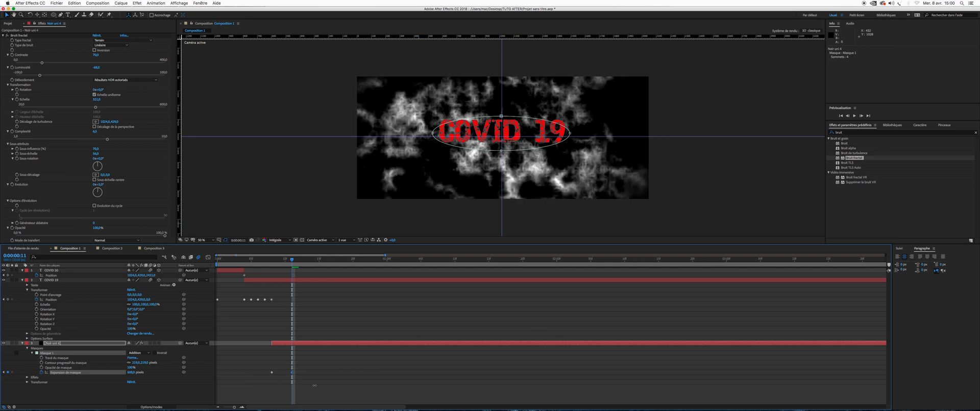
- Set the preview resolution to Automatique and play back the mask expansion
left_click(286, 240)
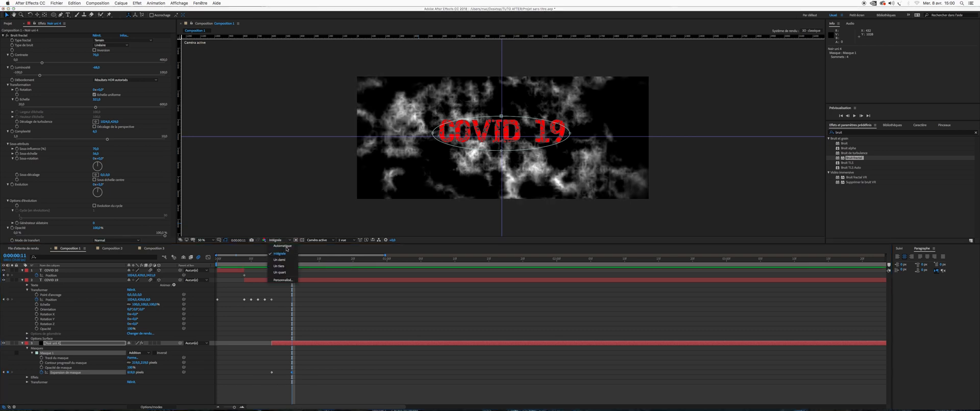
left_click(285, 246)
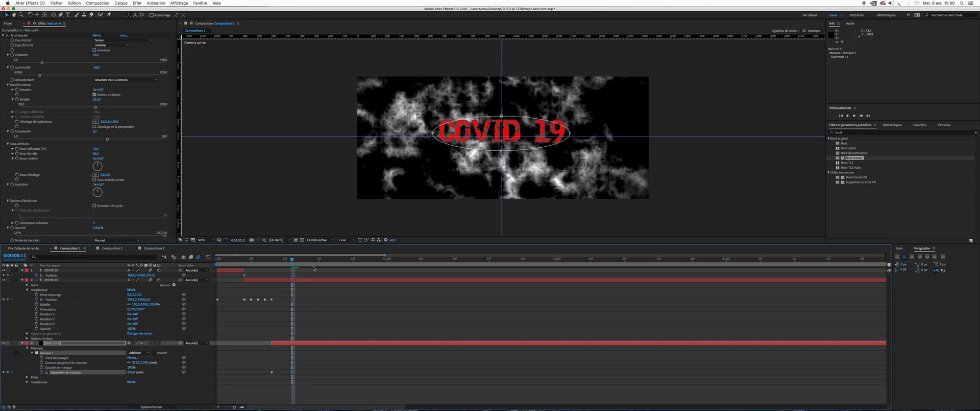
left_click(270, 264)
key("space")
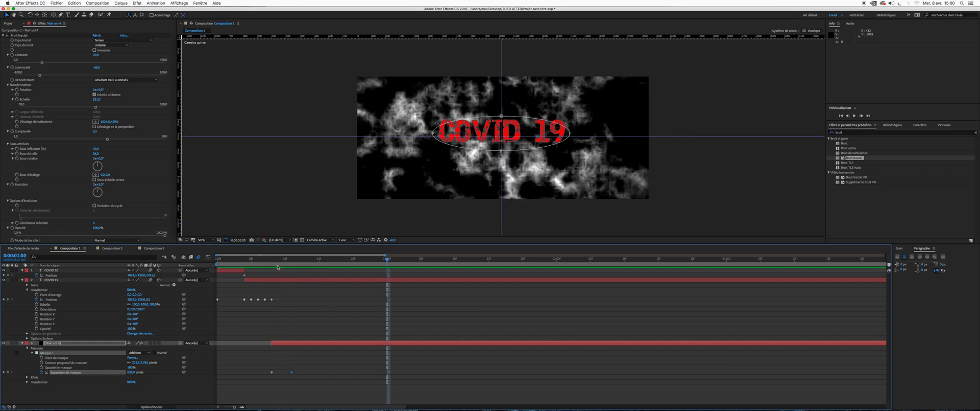
- Move the second mask expansion keyframe to frame 13
left_click_drag(292, 373, 305, 373)
key("shift+Page_Up")
key("j")
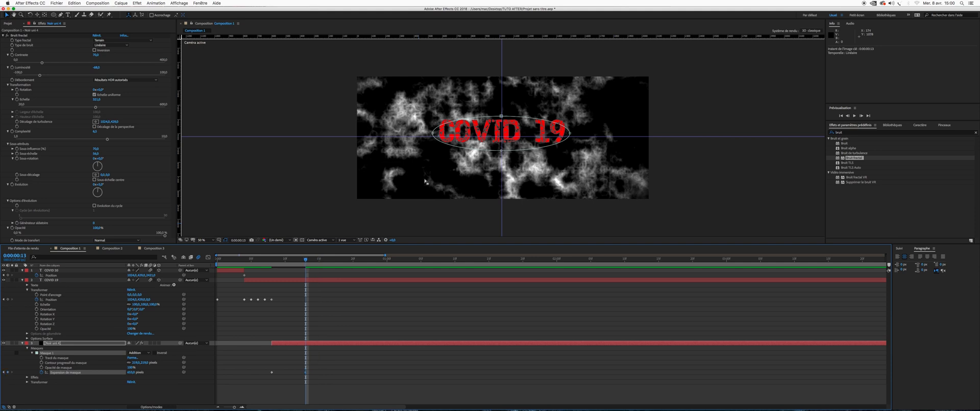
- Set the first mask expansion keyframe at frame 8 to a negative value that hides the noise, and preview it
left_click(4, 372)
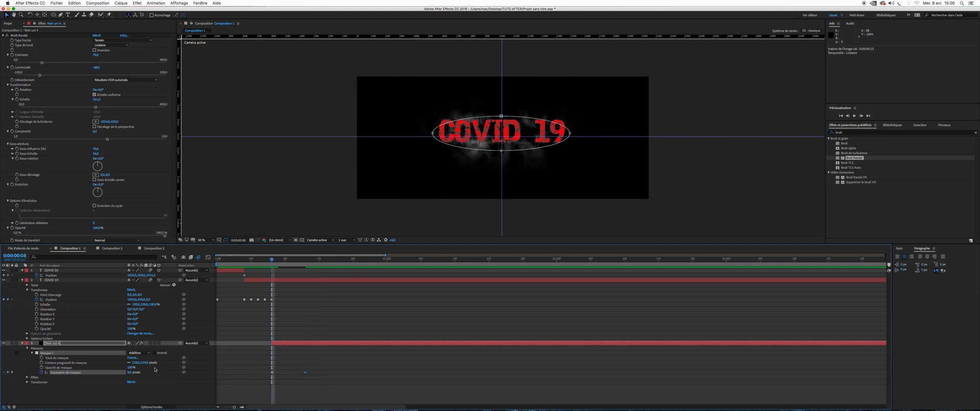
left_click_drag(130, 373, 107, 377)
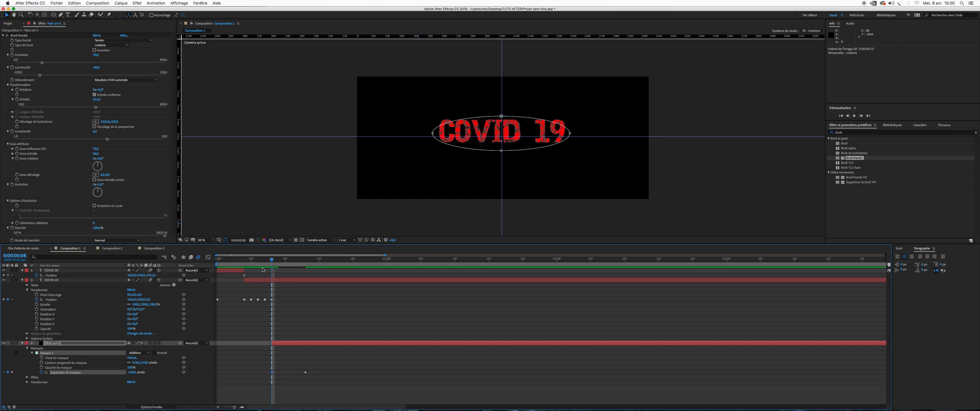
key("space")
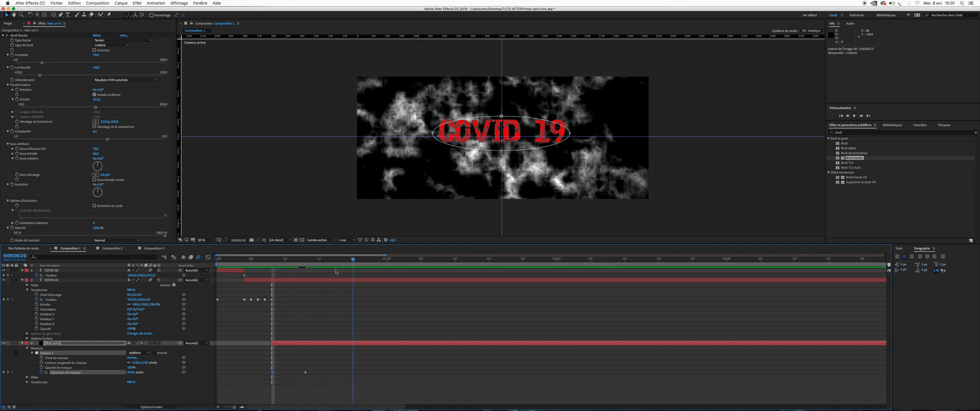
key("space")
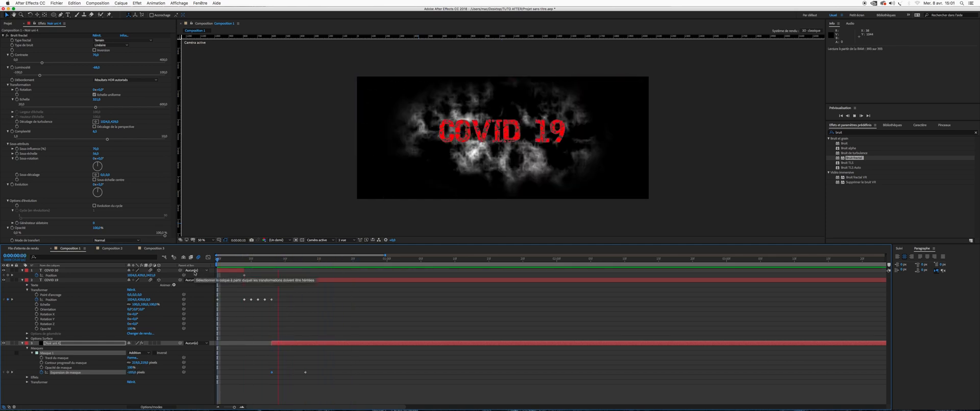
key("space")
- Move the Noir uni 4 layer one frame earlier to start at frame 7, and review the noise reveal
left_click_drag(228, 261, 269, 270)
left_click_drag(297, 342, 290, 343)
key("space")
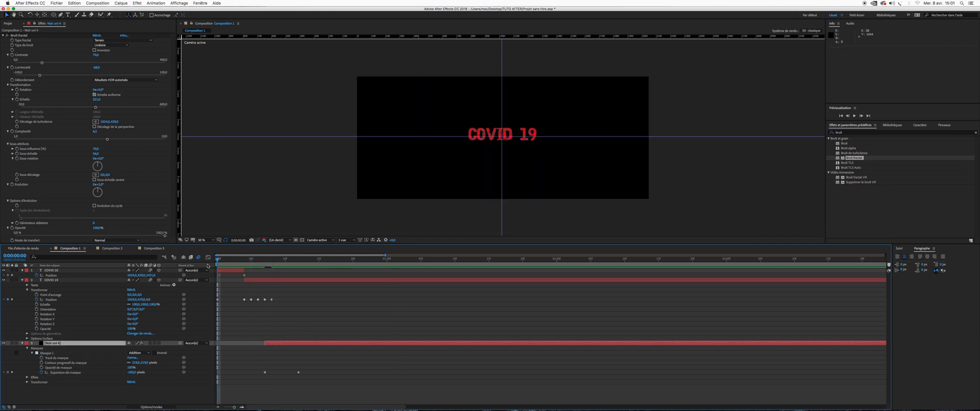
left_click_drag(256, 259, 313, 259)
key("j")
key("j")
left_click_drag(271, 289, 301, 294)
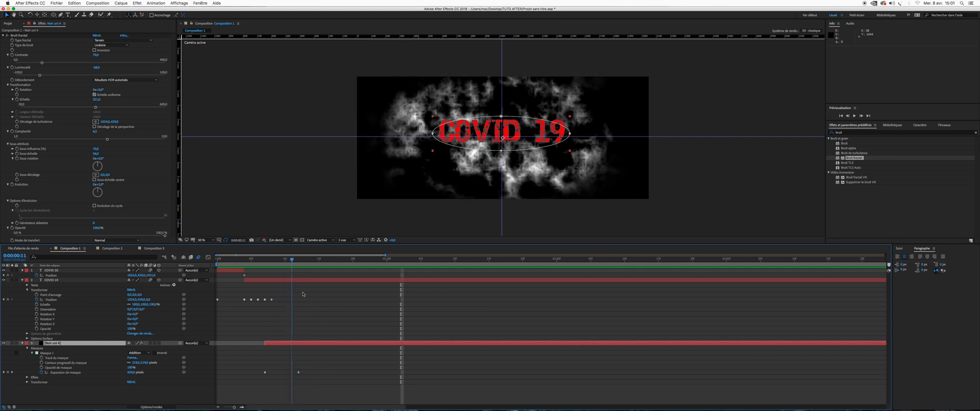
- Start keyframing the fractal noise Evolution at frame 12 and show only the keyframed properties of the Noir uni 4 layer
key("k")
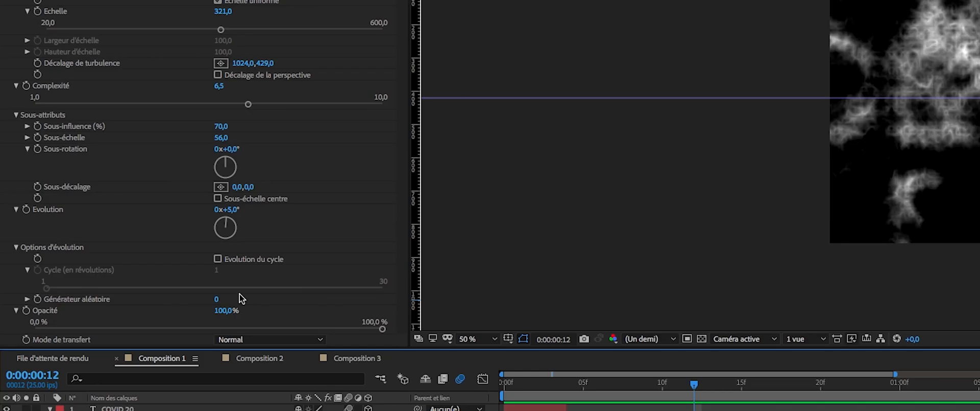
left_click(28, 210)
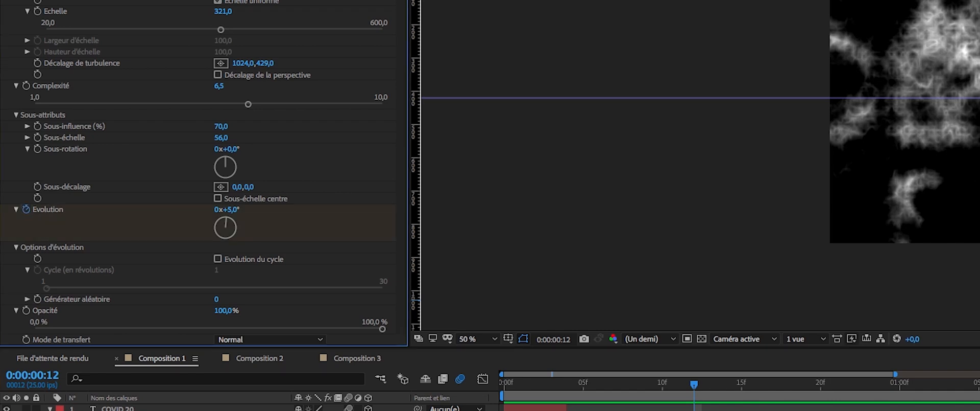
left_click(132, 269)
left_click(125, 276)
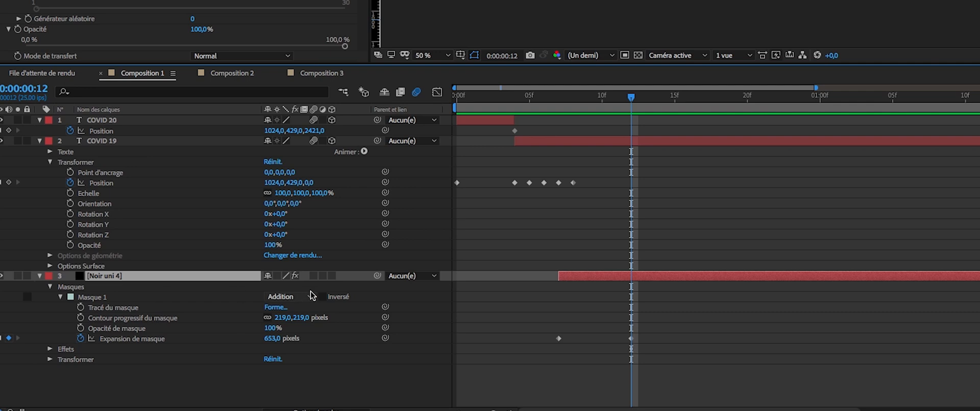
key("u")
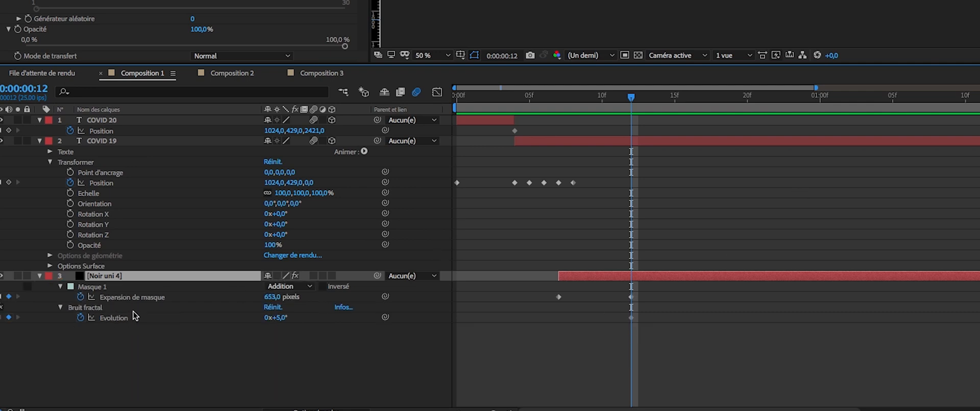
left_click(113, 318)
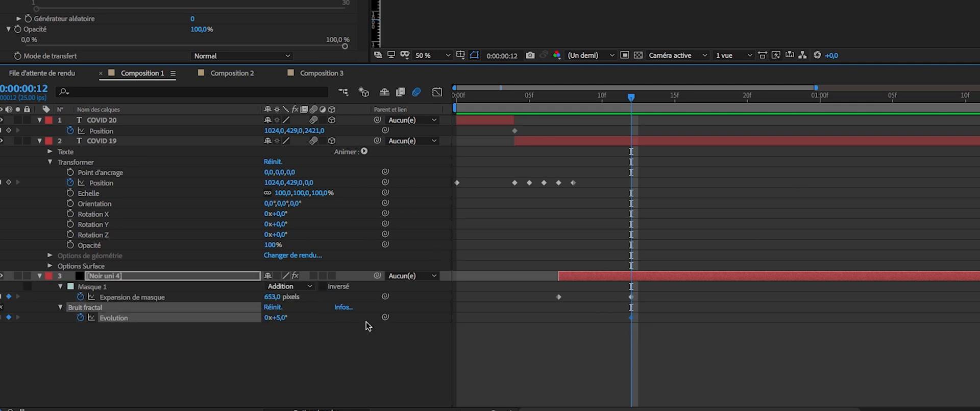
- Add a second Evolution keyframe at frame 20 with a value of 0x+311°
left_click(698, 342)
left_click(689, 96)
left_click_drag(705, 96, 748, 96)
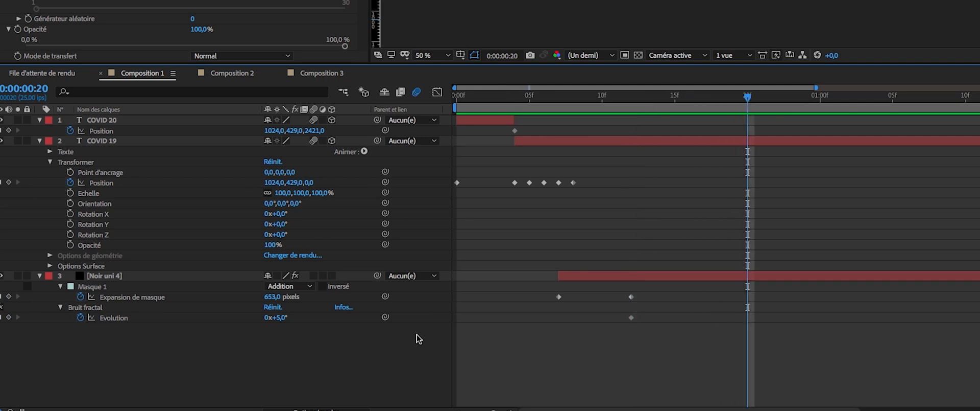
left_click_drag(281, 320, 462, 312)
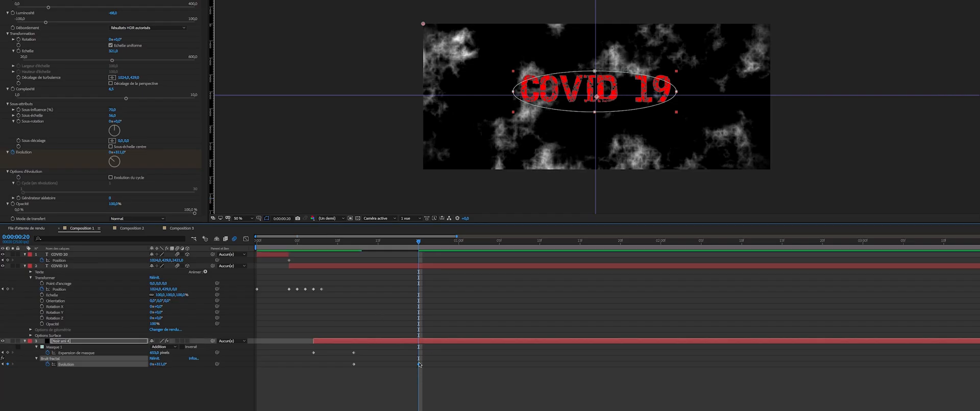
- Move the second Evolution keyframe to frame 24 and the first to frame 7, and preview the noise movement
left_click_drag(419, 363, 451, 363)
left_click_drag(354, 364, 313, 364)
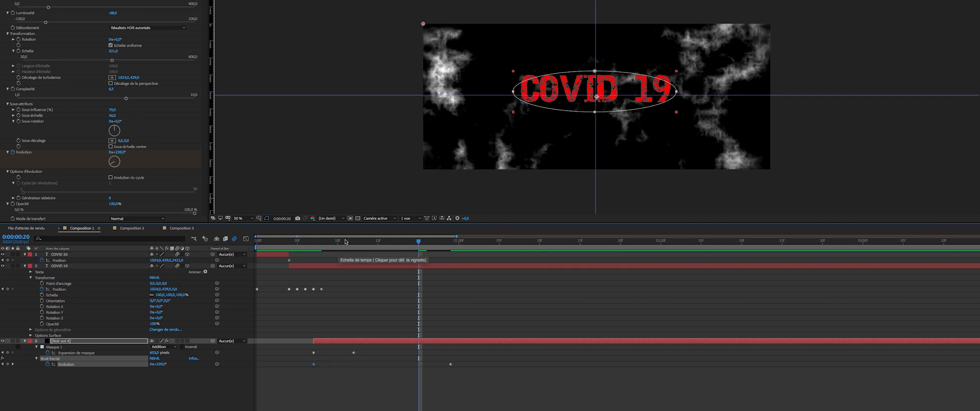
left_click(257, 241)
key("space")
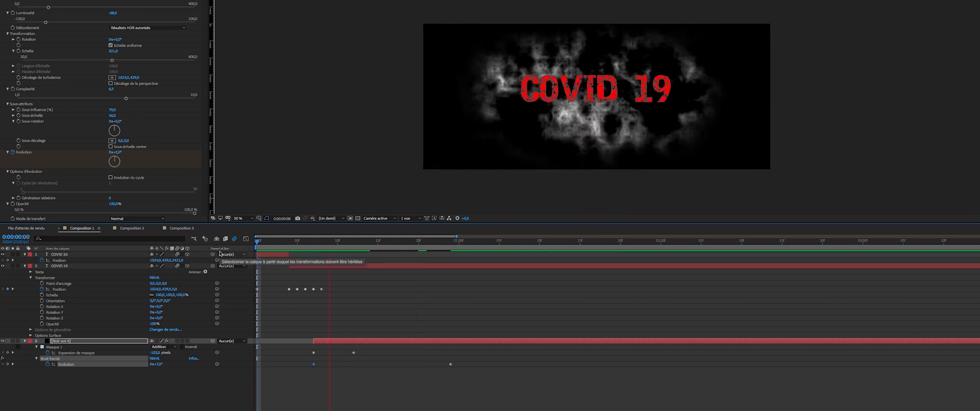
key("space")
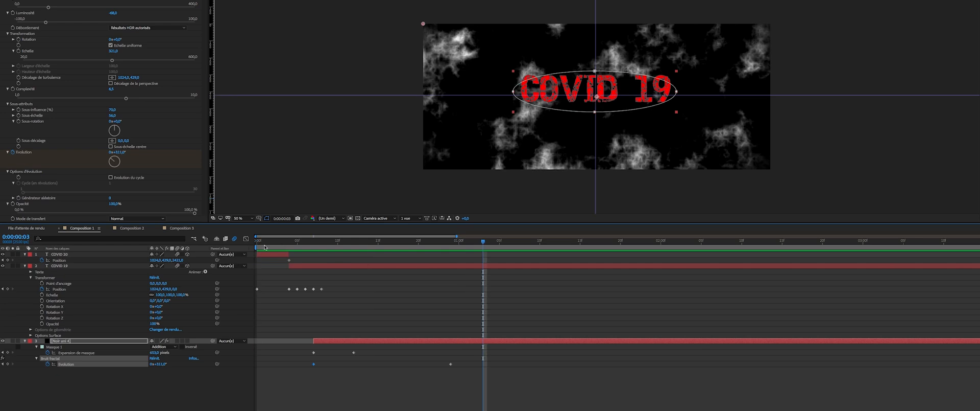
- Replay the animation several times from the start to judge the speed of the noise movement
left_click_drag(281, 242, 256, 240)
key("space")
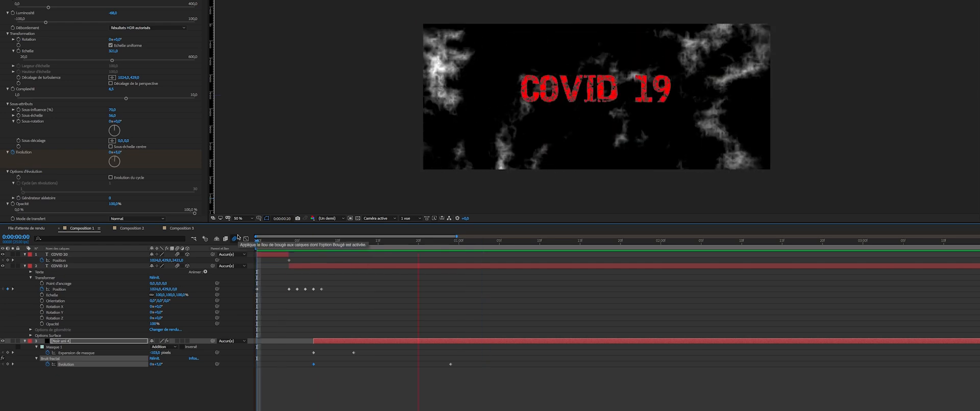
key("space")
key("Home")
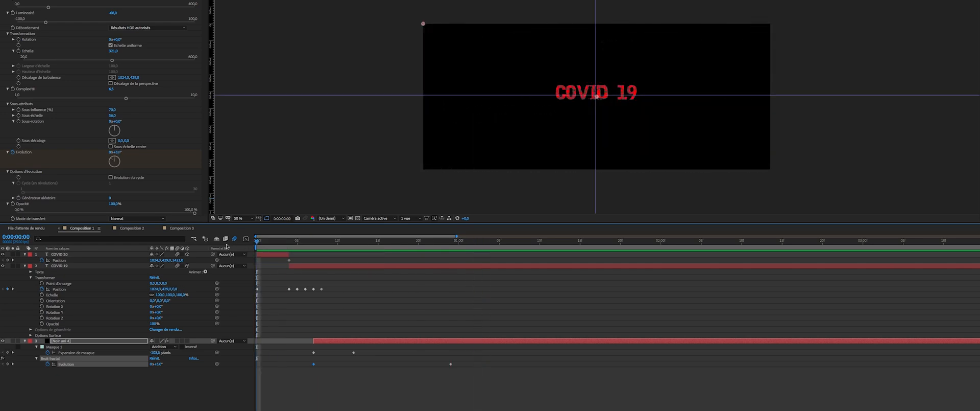
key("space")
key("space")
key("Home")
key("space")
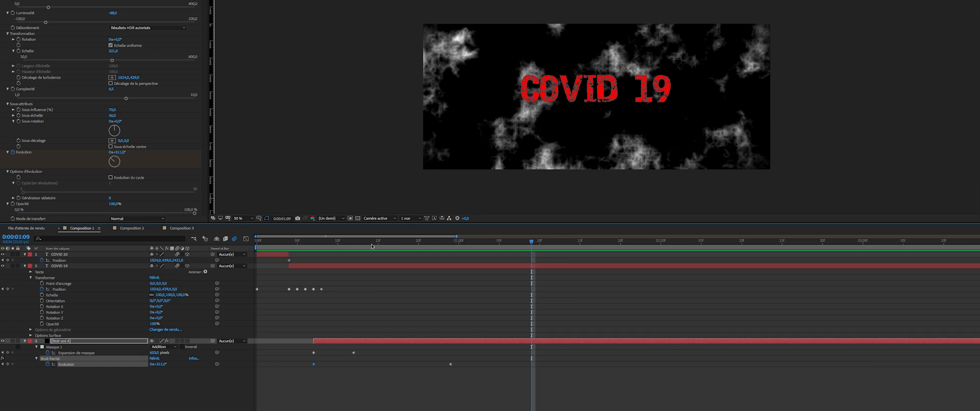
- Slow the noise by moving the last Evolution keyframe to about 5 seconds
left_click_drag(480, 245, 473, 294)
left_click_drag(450, 364, 766, 364)
scroll(490, 359, "down", 3)
left_click_drag(323, 243, 575, 248)
left_click_drag(416, 363, 576, 366)
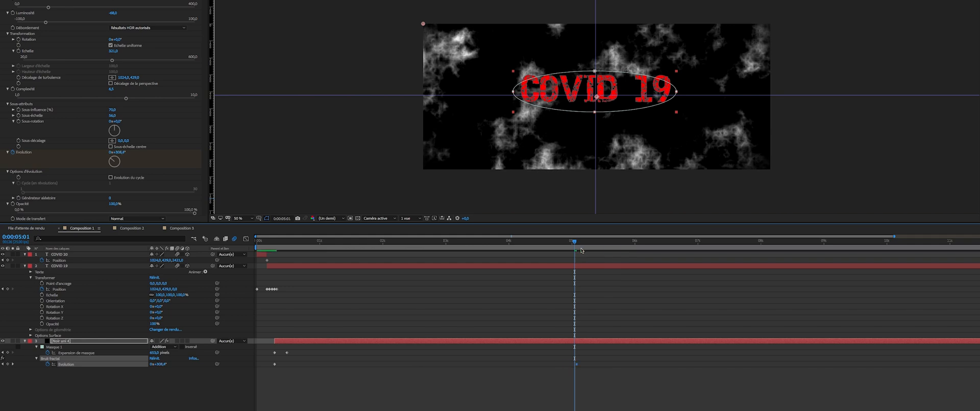
- Play the composition from the start and scrub through it to review the slower noise movement
key("Home")
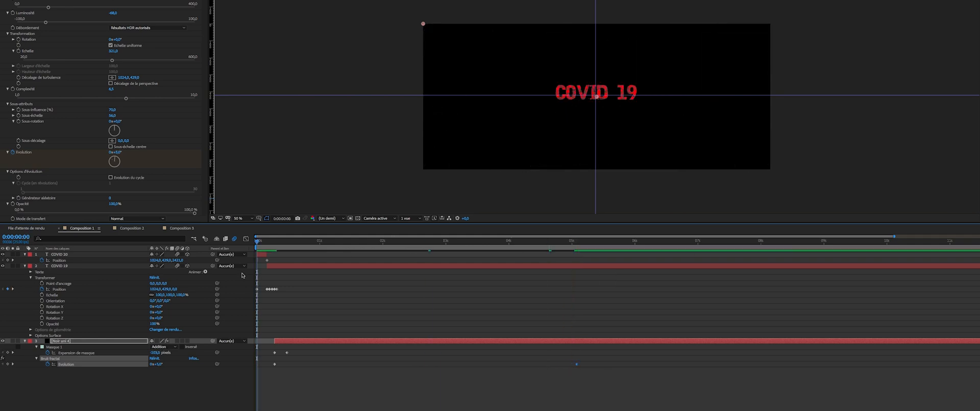
key("space")
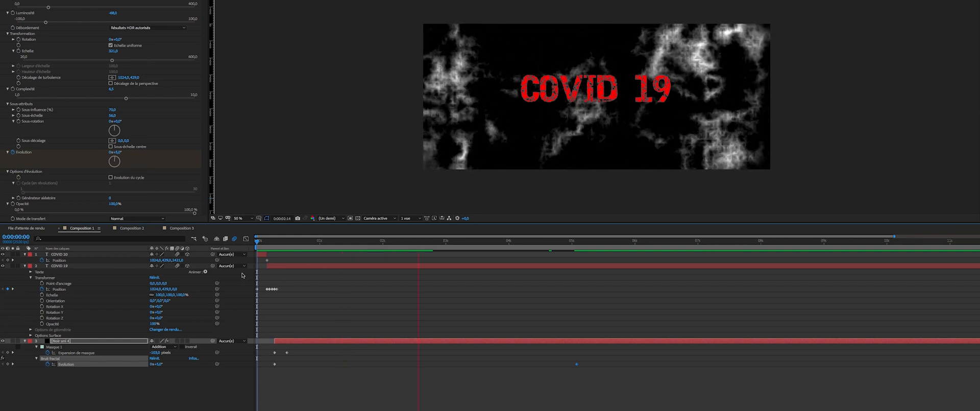
key("space")
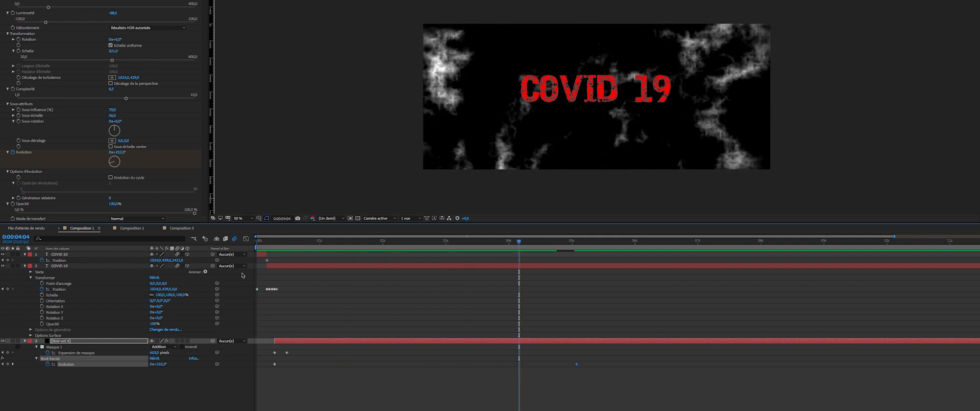
left_click_drag(302, 289, 266, 290)
left_click(361, 270)
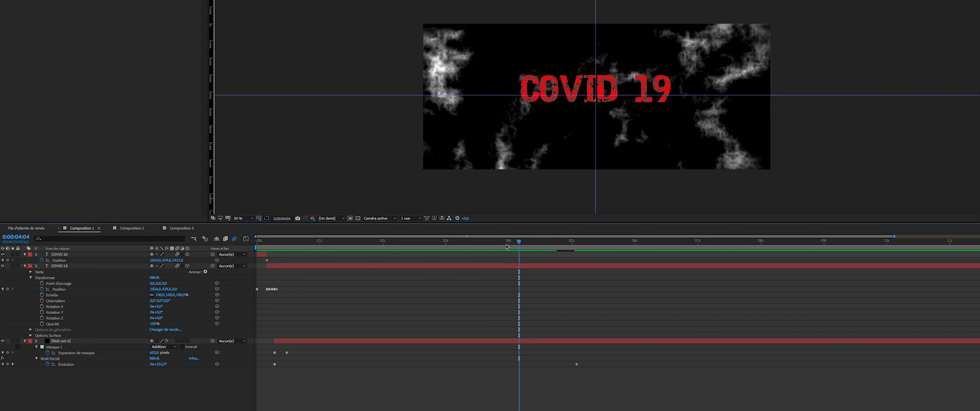
key("space")
left_click_drag(485, 261, 367, 259)
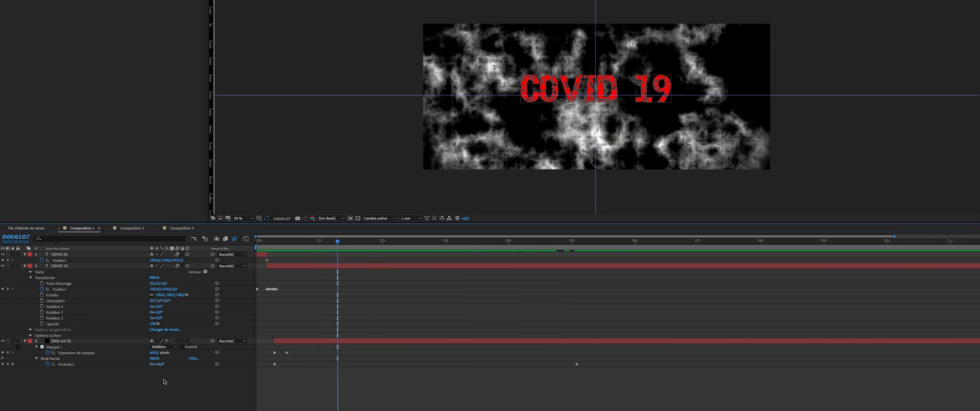
- Apply the Courbes effect to Noir uni 4 and bend its Vert curve, raising the dark tones and lowering the highlights
left_click(71, 341)
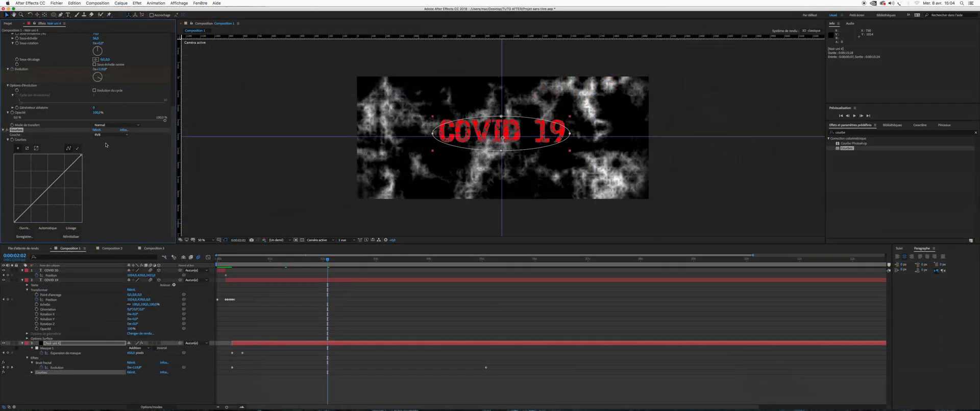
left_click(109, 136)
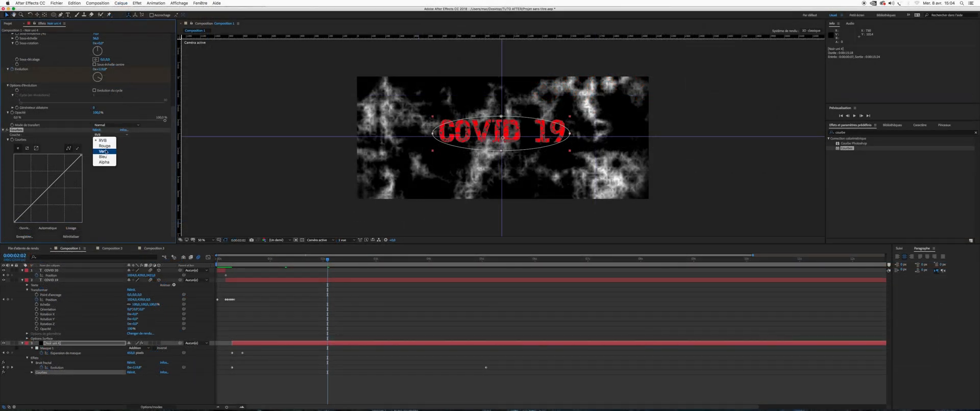
left_click(106, 151)
left_click_drag(36, 199, 35, 196)
left_click_drag(59, 172, 61, 177)
left_click_drag(27, 204, 25, 202)
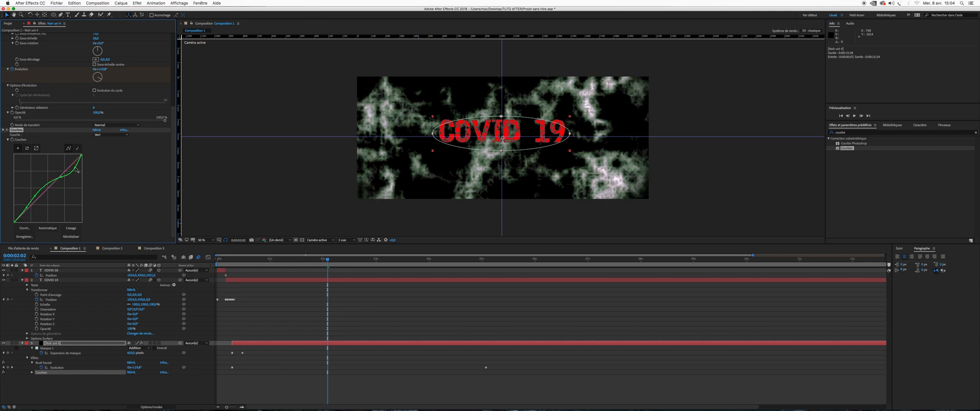
- Raise the midtones of the Vert curve to strengthen the green tint, and preview the animation
left_click(100, 135)
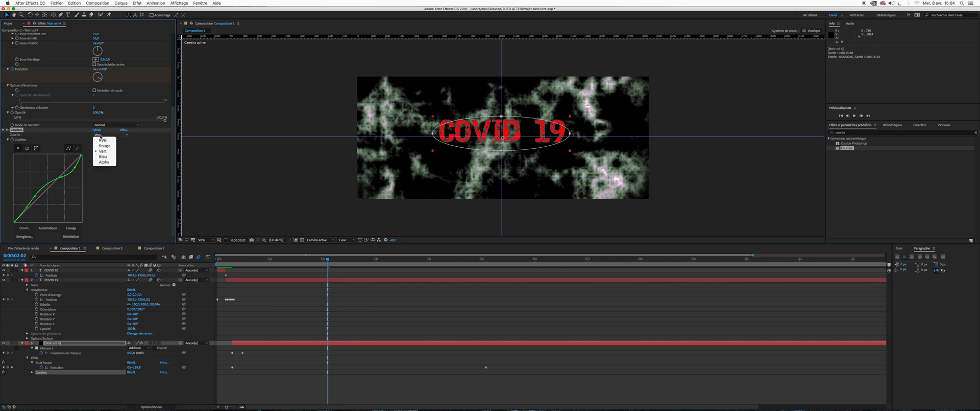
left_click_drag(53, 183, 53, 183)
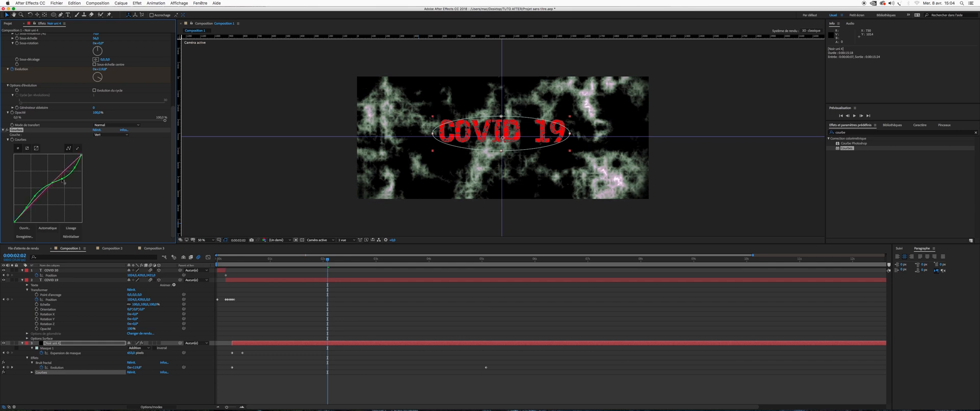
left_click_drag(62, 184, 61, 175)
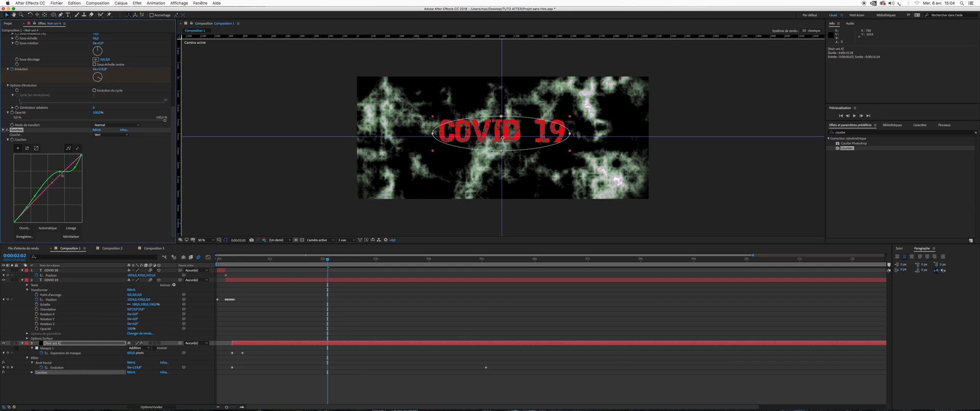
key("space")
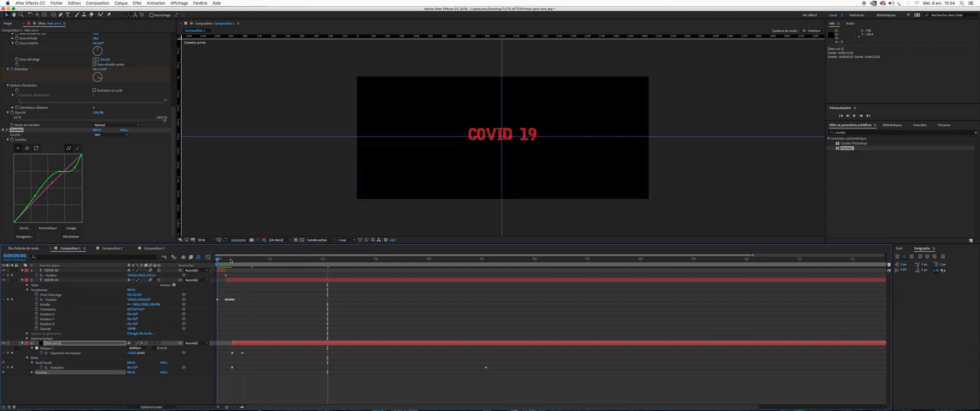
- Switch Courbes to the Bleu channel, raise its curve slightly for a blue-green tint, and preview the result
left_click(102, 135)
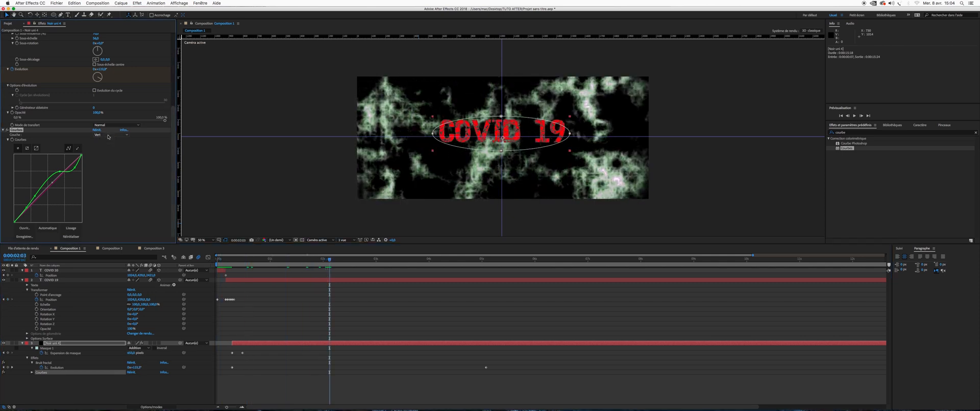
left_click(109, 135)
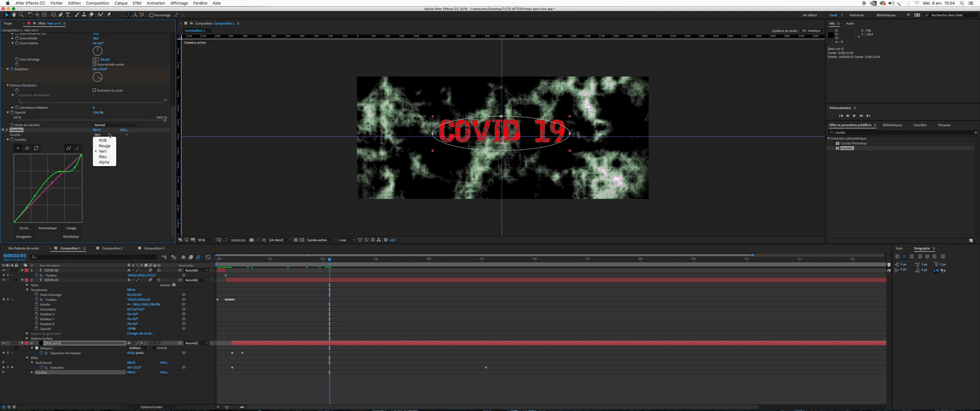
left_click(104, 157)
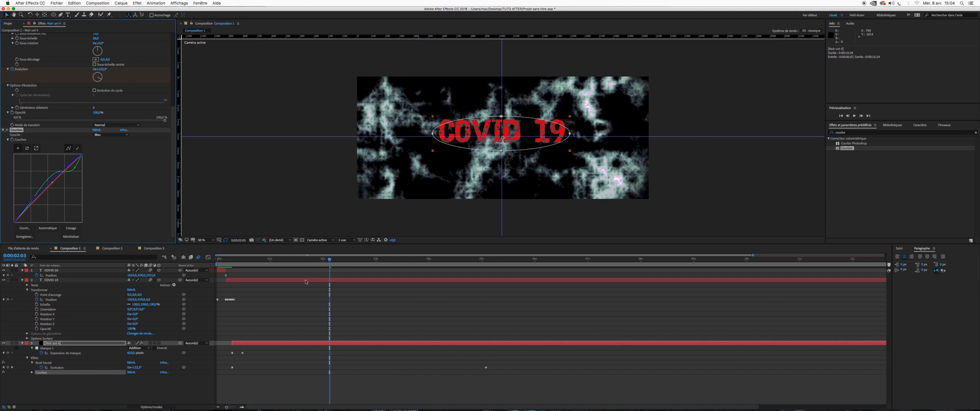
key("space")
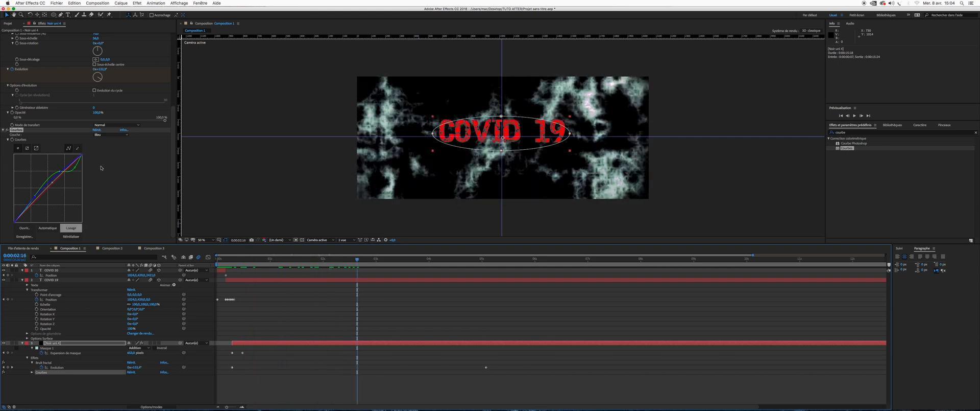
- Lower the Luminosité of the Bruit fractal effect to thin out the noise at 0:00:01:07, and preview it
left_click(284, 265)
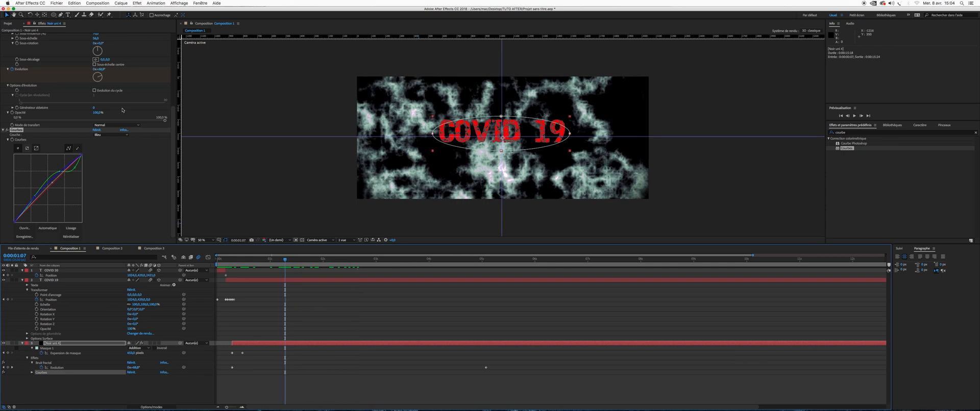
scroll(142, 82, "up", 5)
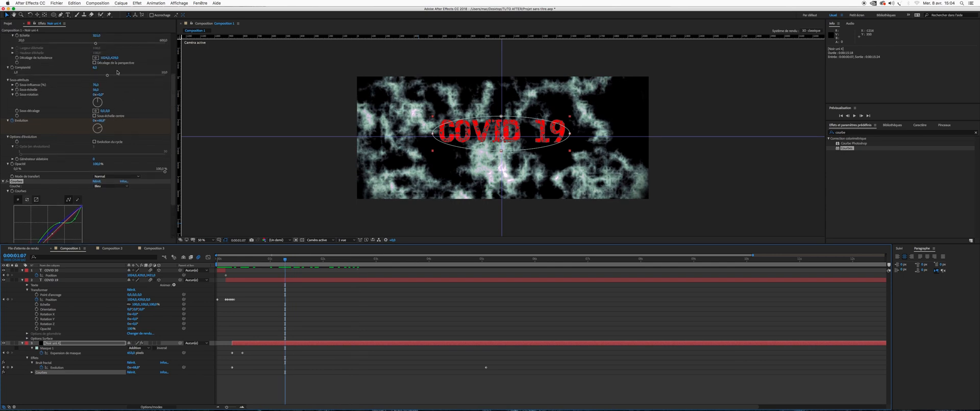
scroll(70, 72, "up", 5)
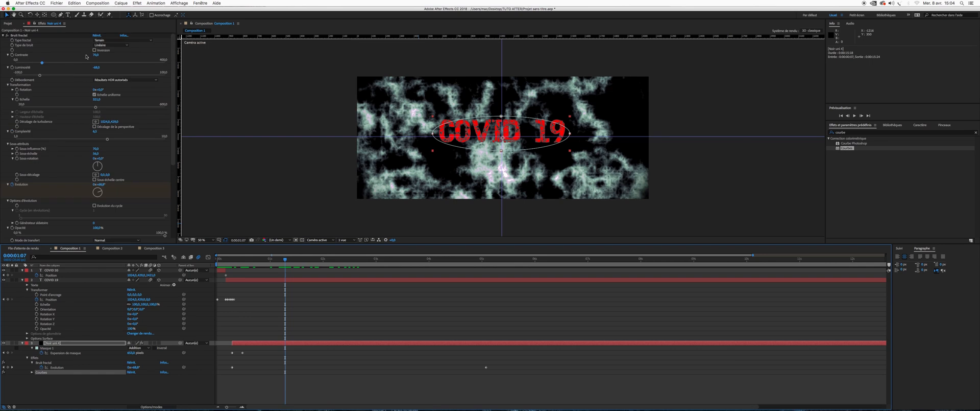
left_click_drag(97, 67, 89, 68)
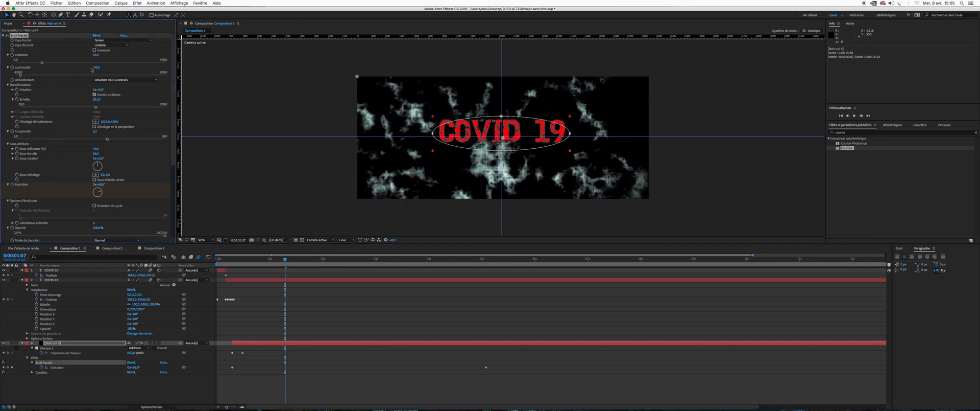
key("space")
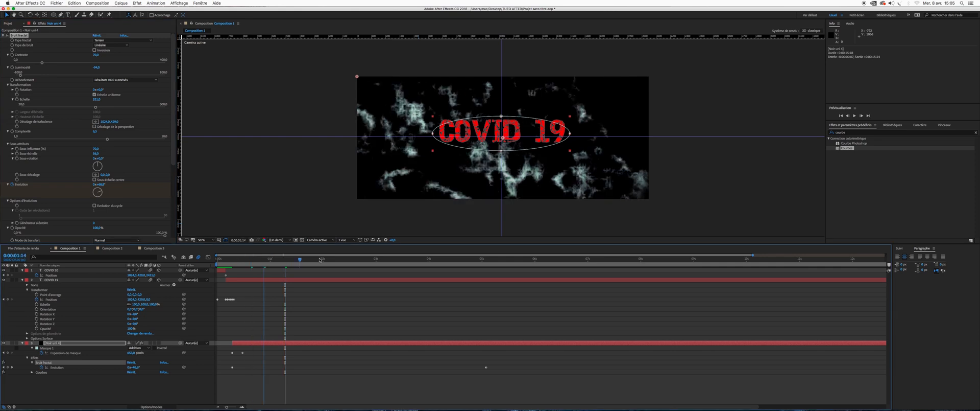
- Move the second Expansion de masque keyframe on Noir uni 4 to about 0:00:01:04 for a slower reveal, checking playback from the start
key("space")
key("Home")
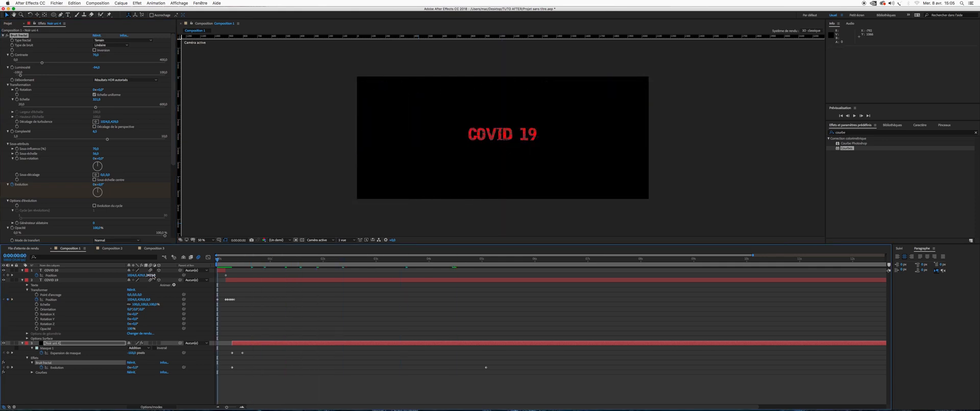
key("space")
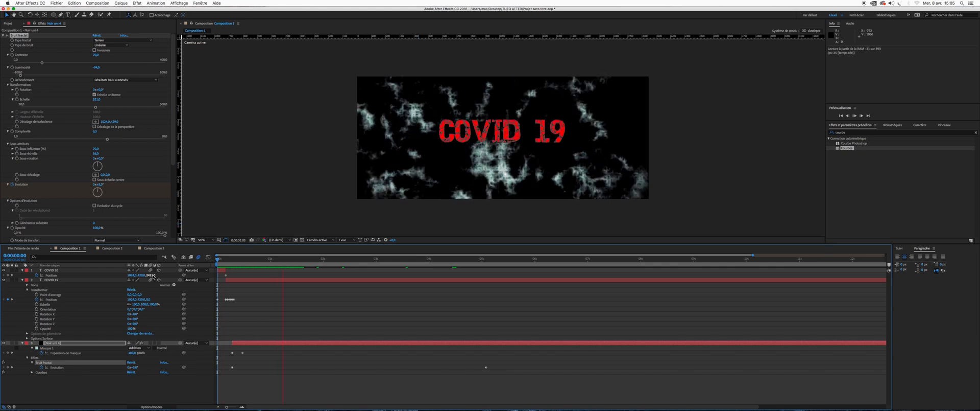
key("space")
mouse_move(226, 264)
left_mouse_down()
mouse_move(256, 264)
mouse_move(232, 268)
left_mouse_up()
key("space")
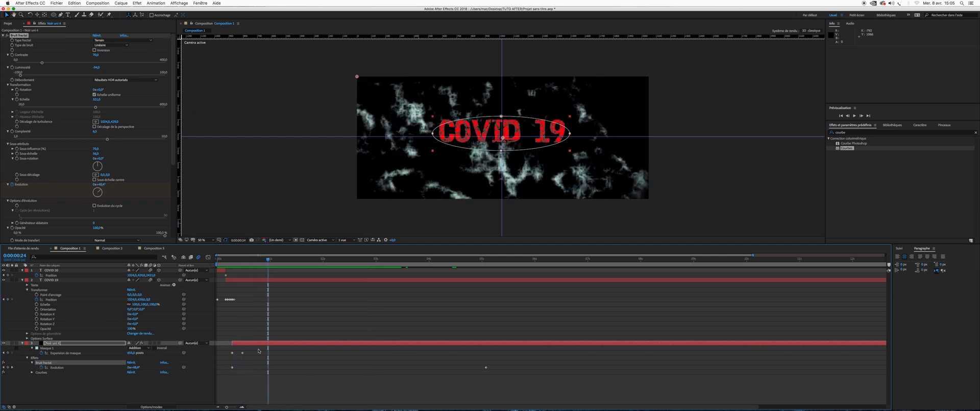
left_click_drag(244, 353, 279, 353)
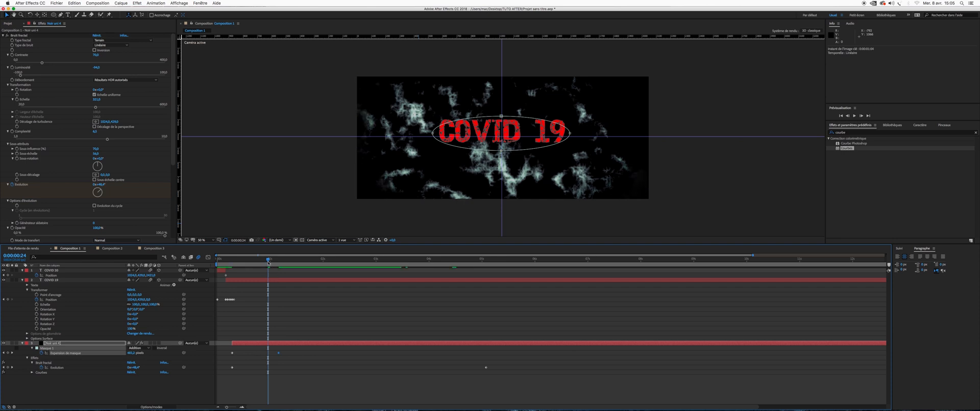
left_click_drag(270, 262, 188, 266)
key("space")
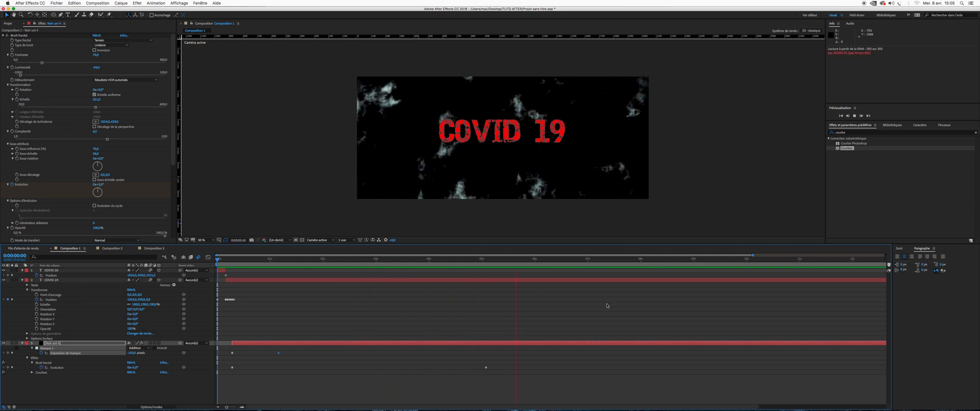
- Try a much stronger Contraste on the Bruit fractal effect, and preview the animation from the start
left_click(398, 259)
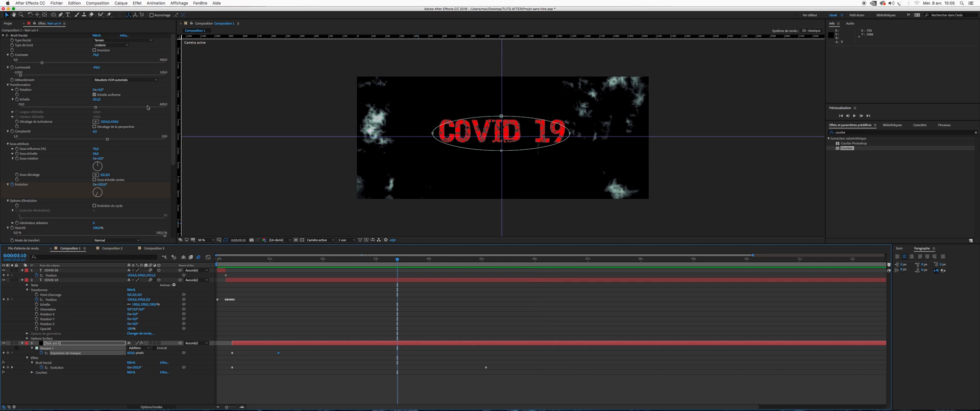
left_click_drag(95, 55, 99, 55)
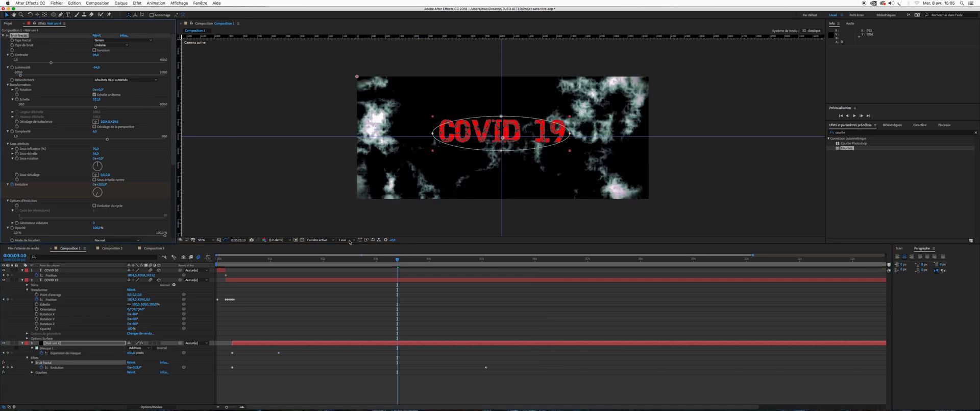
left_click_drag(234, 264, 174, 264)
key("space")
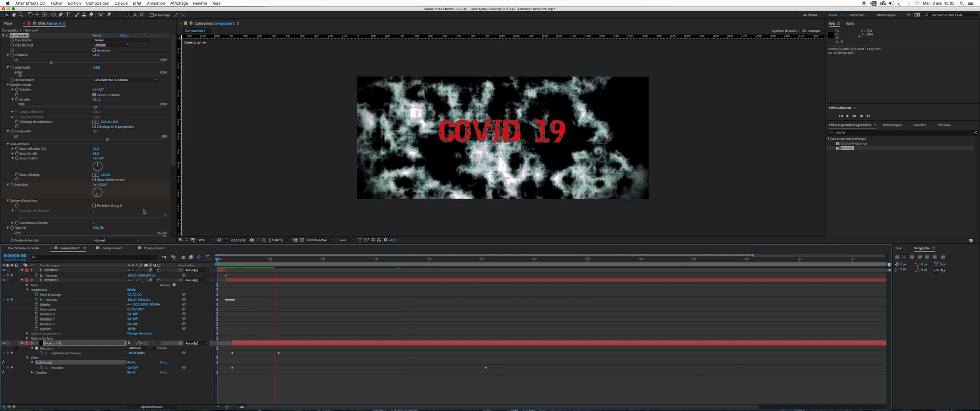
key("space")
left_click(257, 261)
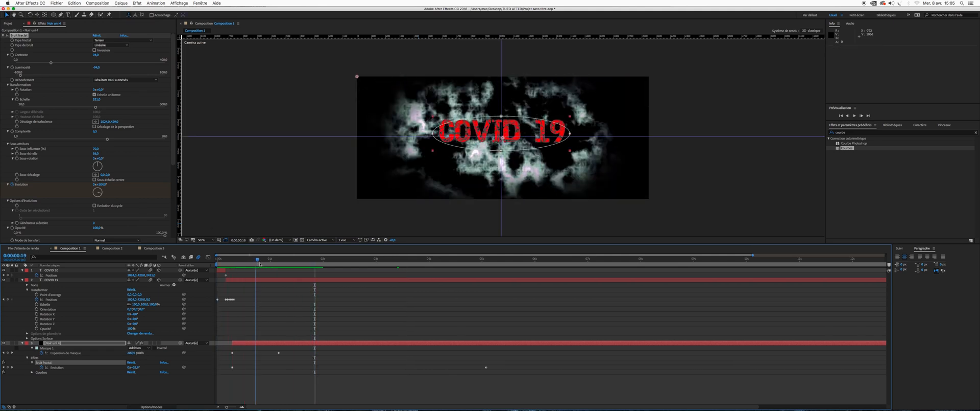
- Lower the Contraste of the Bruit fractal effect to thin out the noise, and preview the animation from the start
left_click_drag(97, 56, 88, 55)
left_click_drag(240, 259, 217, 259)
key("space")
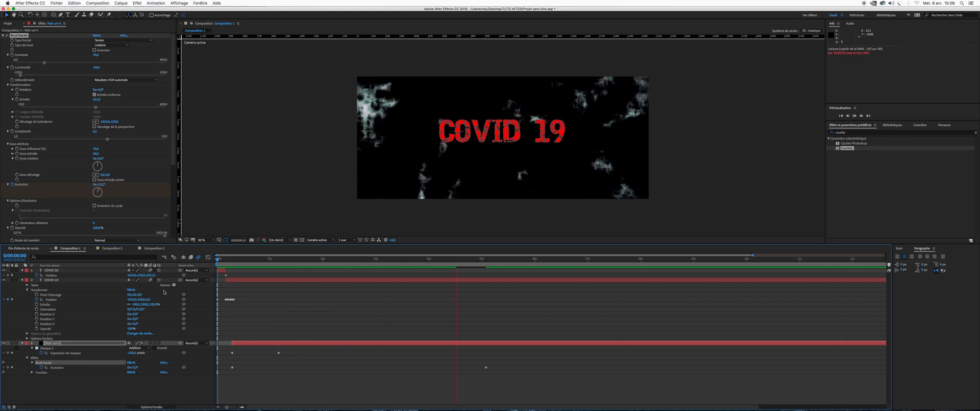
key("space")
- Change the Evolution value of the Bruit fractal keyframe at 0:00:05:02, and preview the noise movement over the whole animated range
left_click(463, 260)
left_click(13, 367)
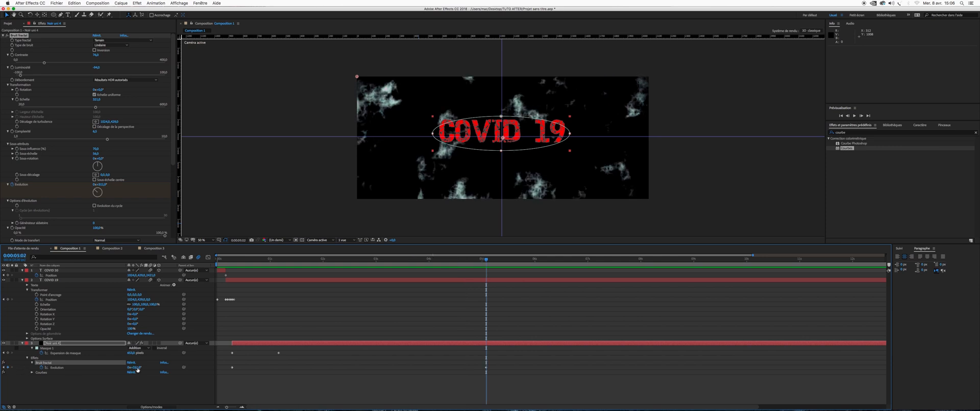
left_click_drag(478, 262, 280, 288)
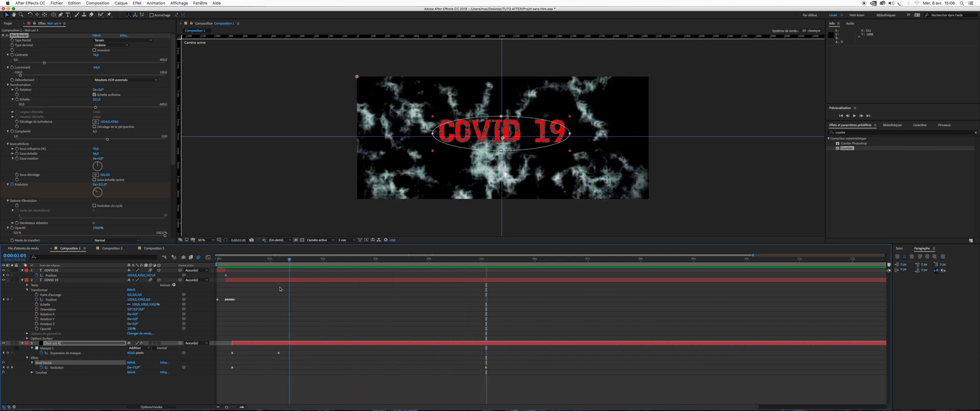
left_click(12, 367)
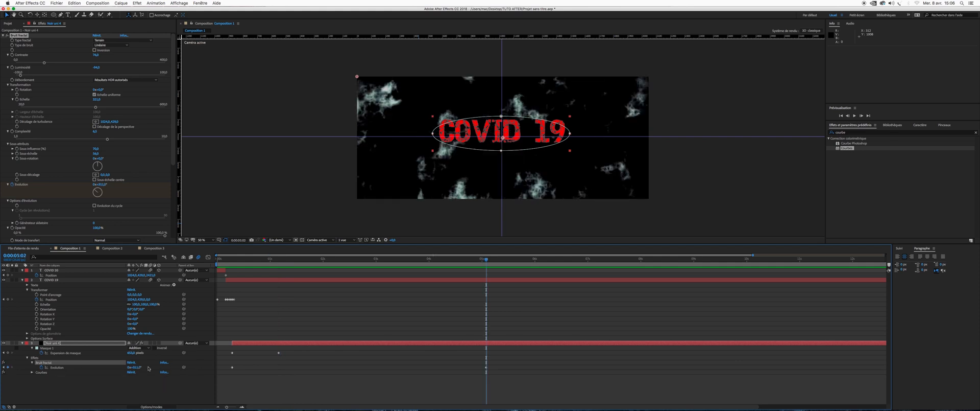
left_click_drag(140, 367, 484, 299)
key("space")
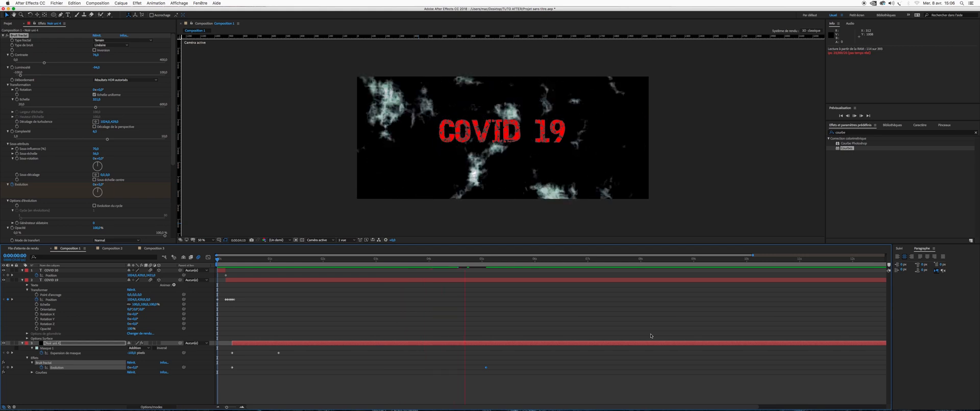
key("space")
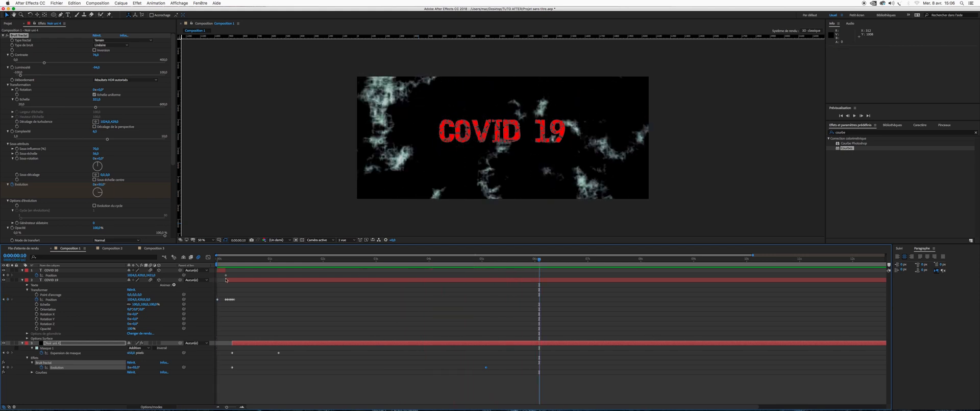
left_click_drag(474, 260, 215, 282)
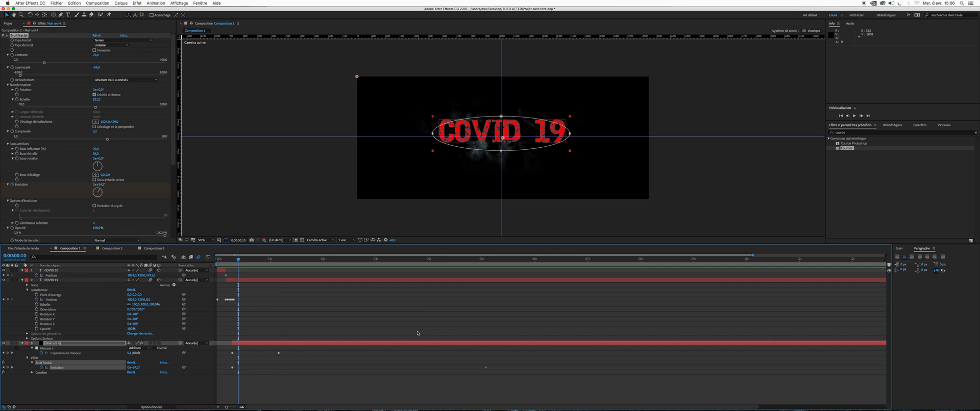
left_click_drag(297, 263, 494, 268)
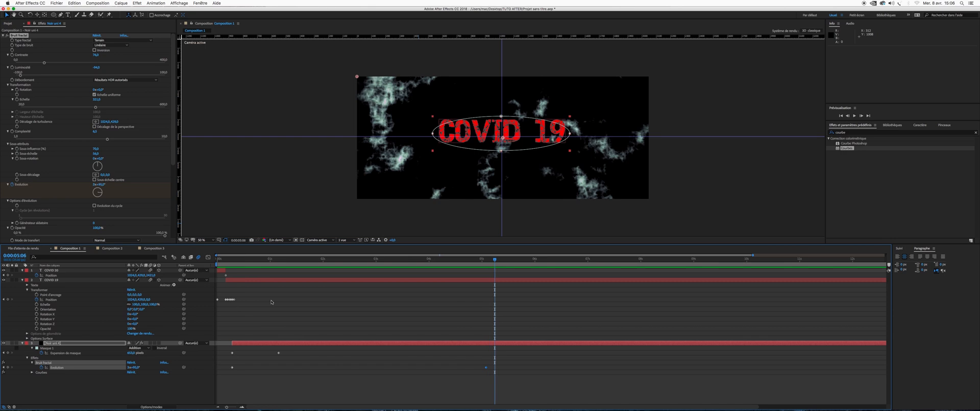
- Open Composition 3 and play its animation to examine the fractal noise behind and within the projected bat logo
left_click(106, 248)
left_click(152, 248)
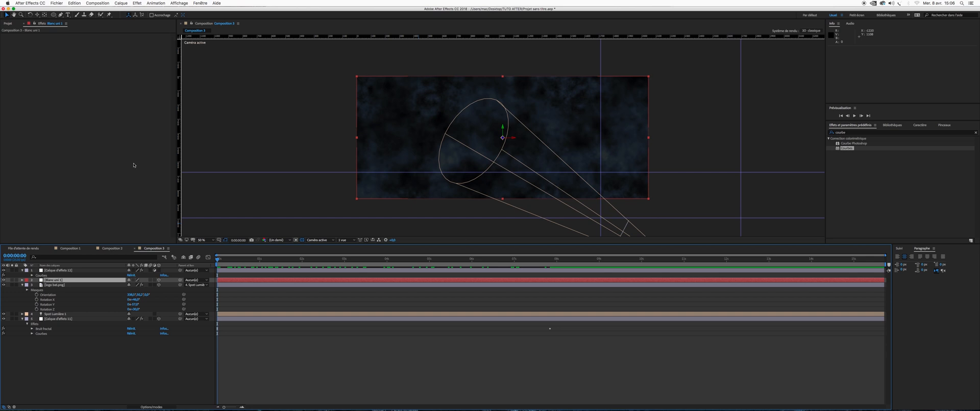
key("space")
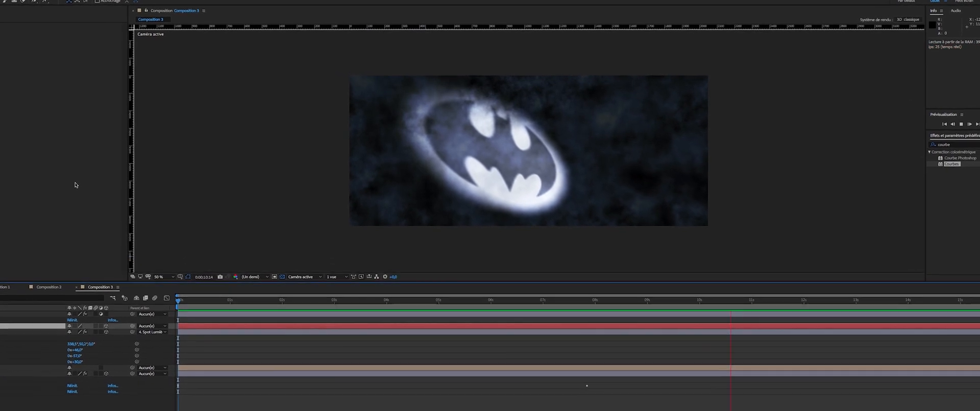
key("space")
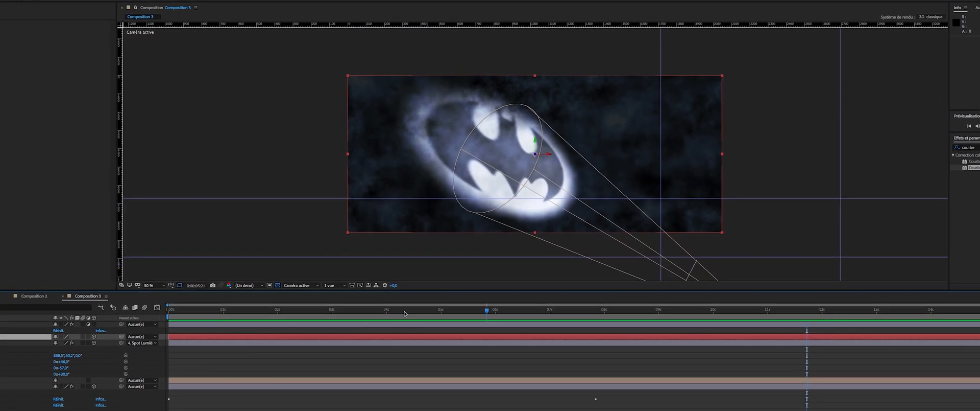
left_click_drag(404, 314, 140, 320)
key("space")
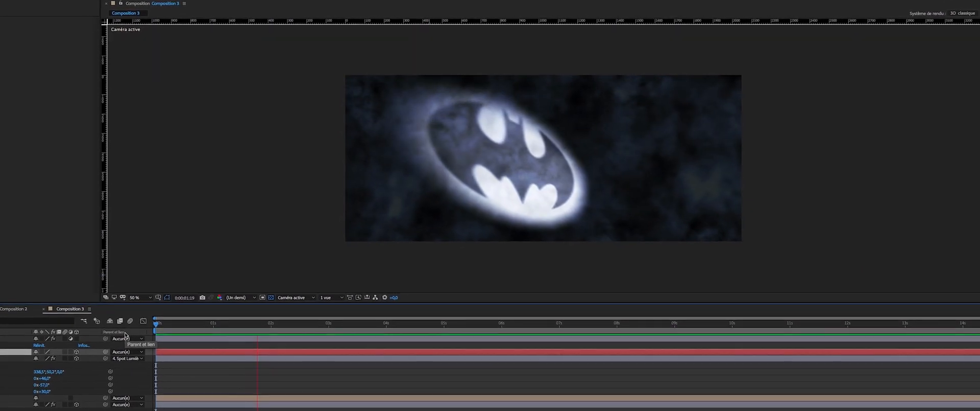
key("space")
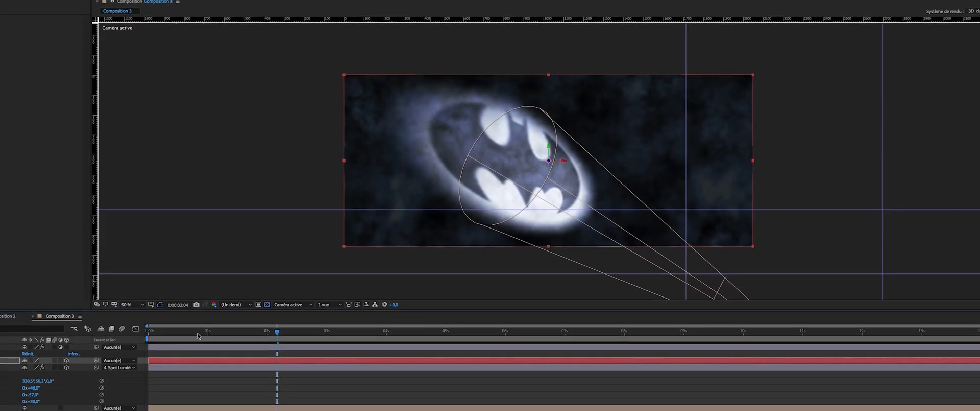
key("space")
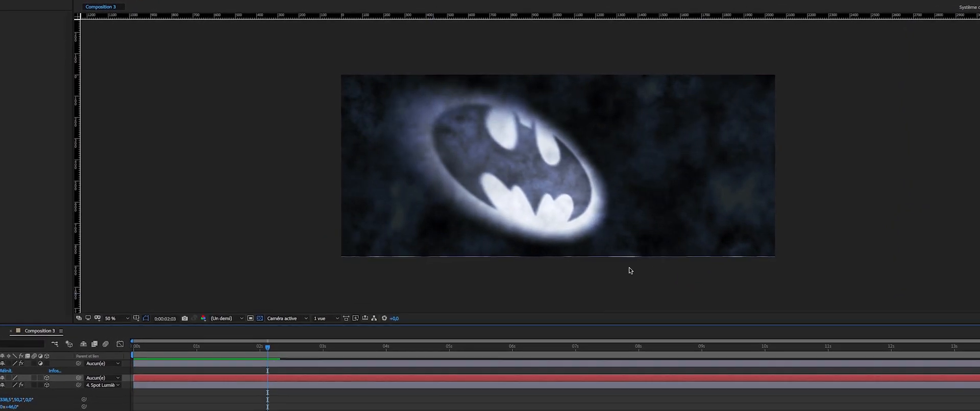
- Try moving the source of the spot light that projects the bat logo in Composition 3
scroll(940, 229, "down", 2)
scroll(737, 221, "up", 1)
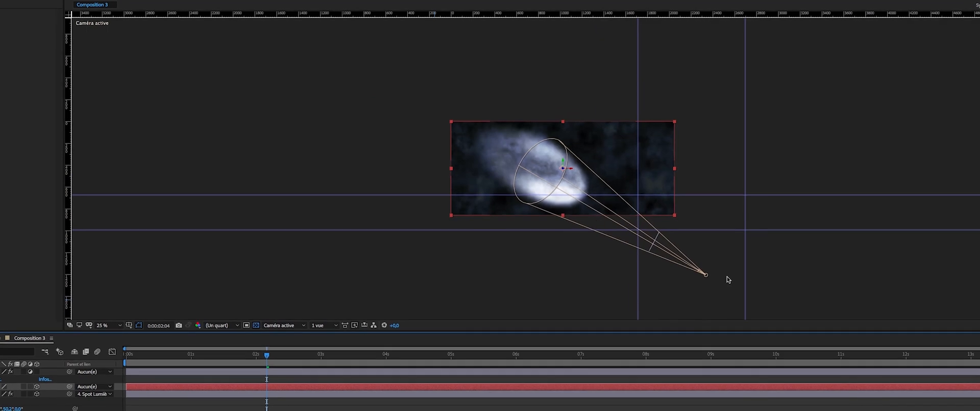
left_click_drag(707, 279, 753, 281)
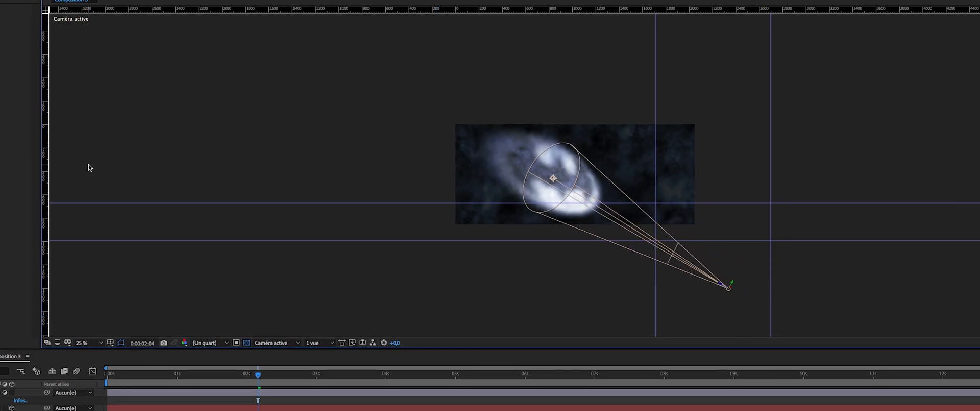